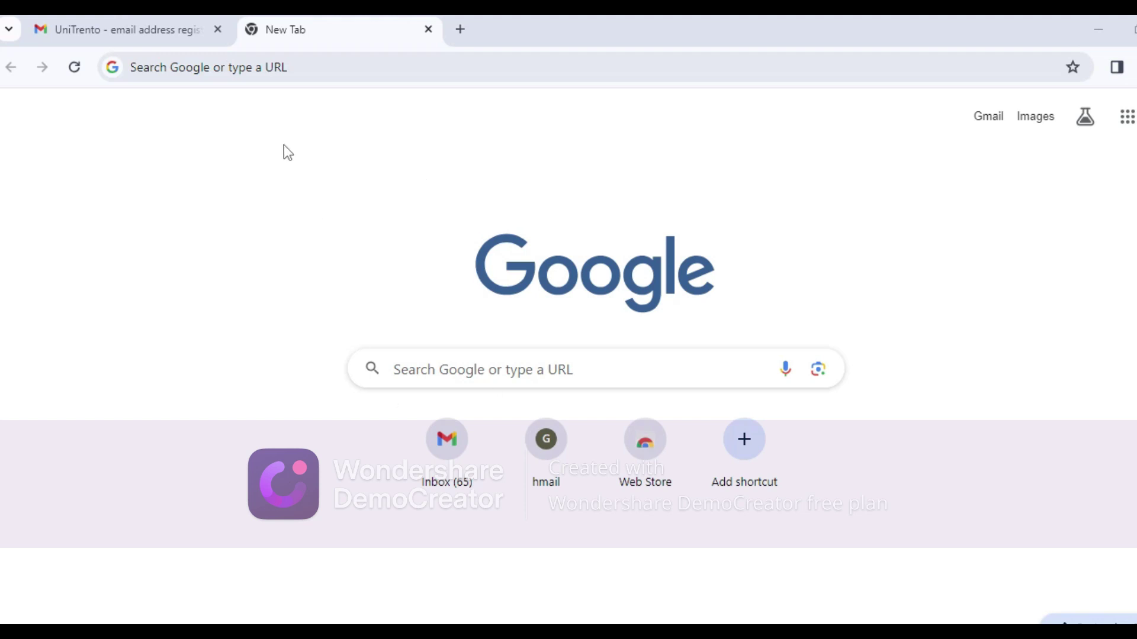
Search the web for "university of trento apply" and open the UniTrento result "Apply for MAIN".
{"action": "left_click", "coordinate": [258, 69]}
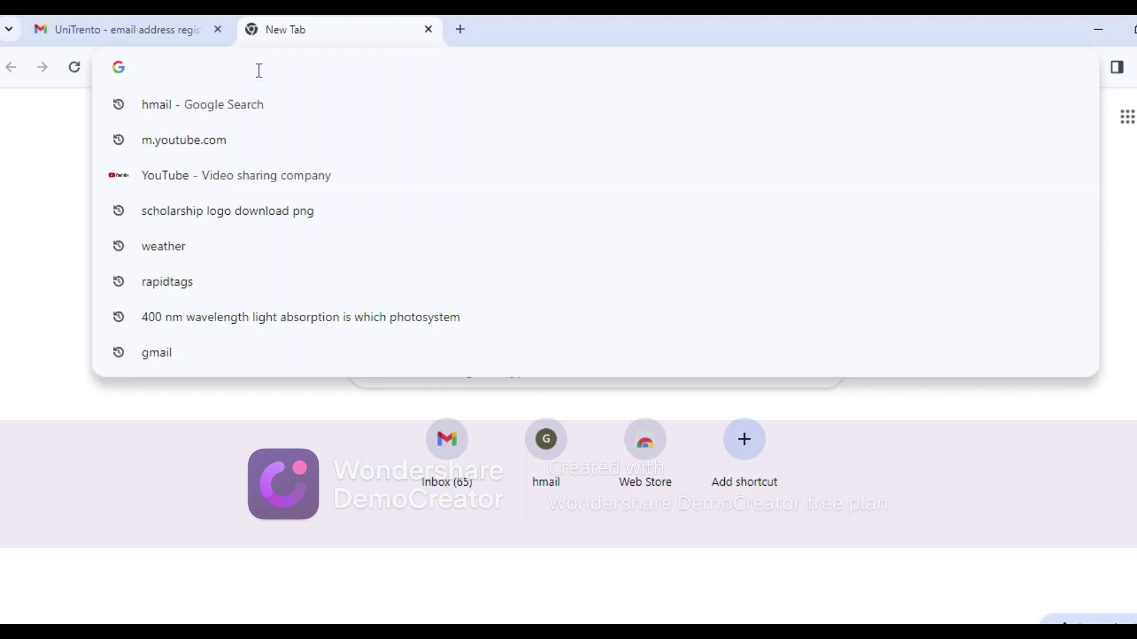
{"action": "type", "text": "unive"}
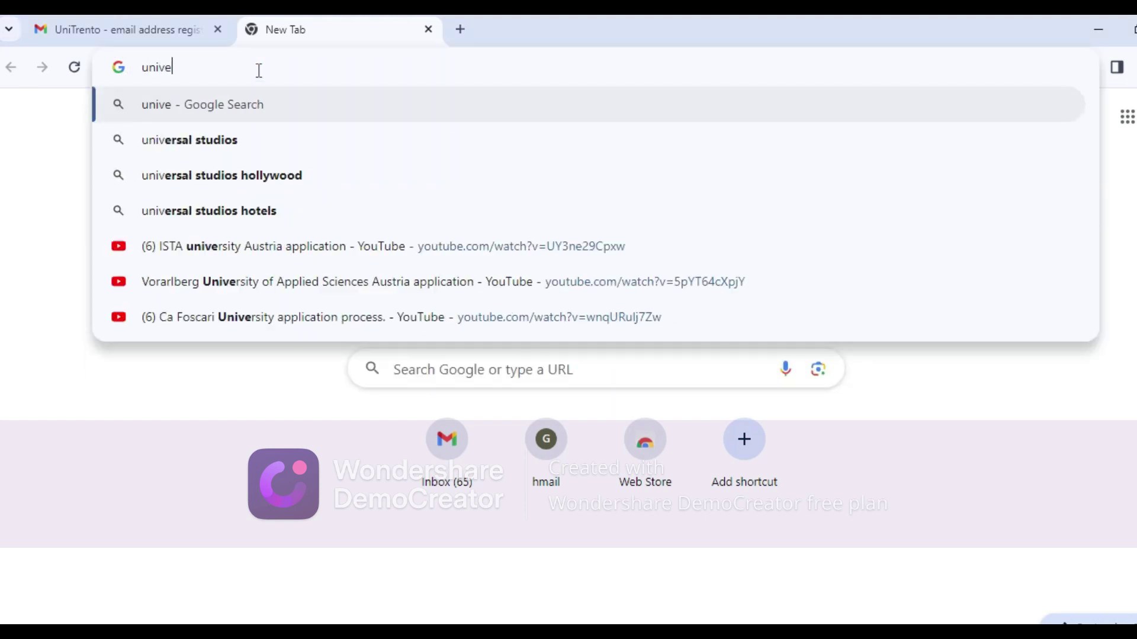
{"action": "type", "text": "rsity"}
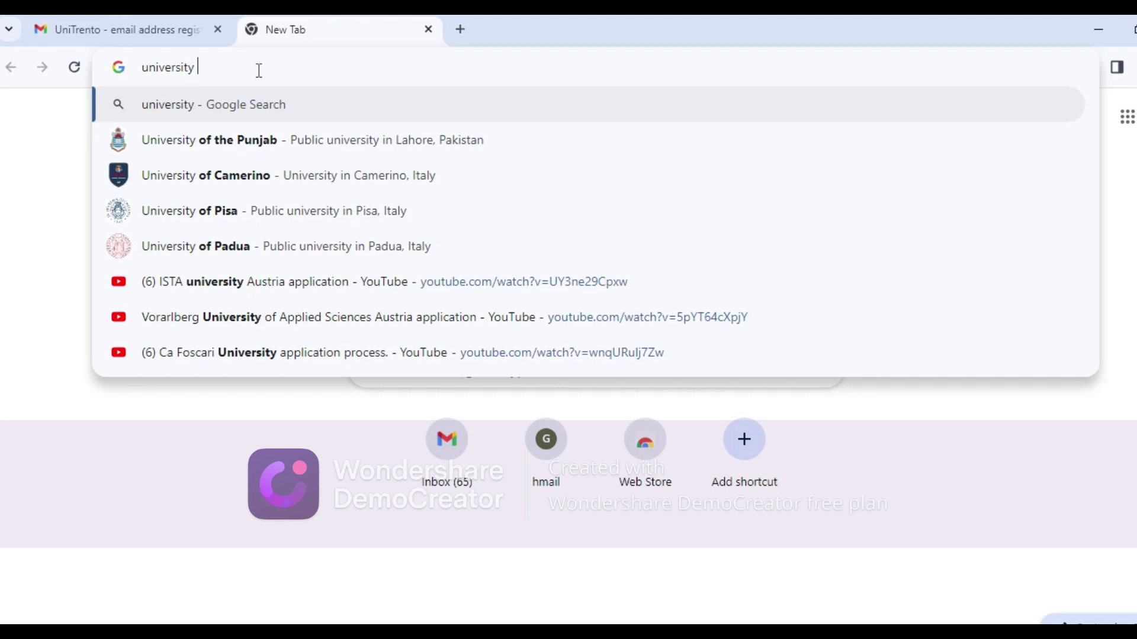
{"action": "type", "text": " o"}
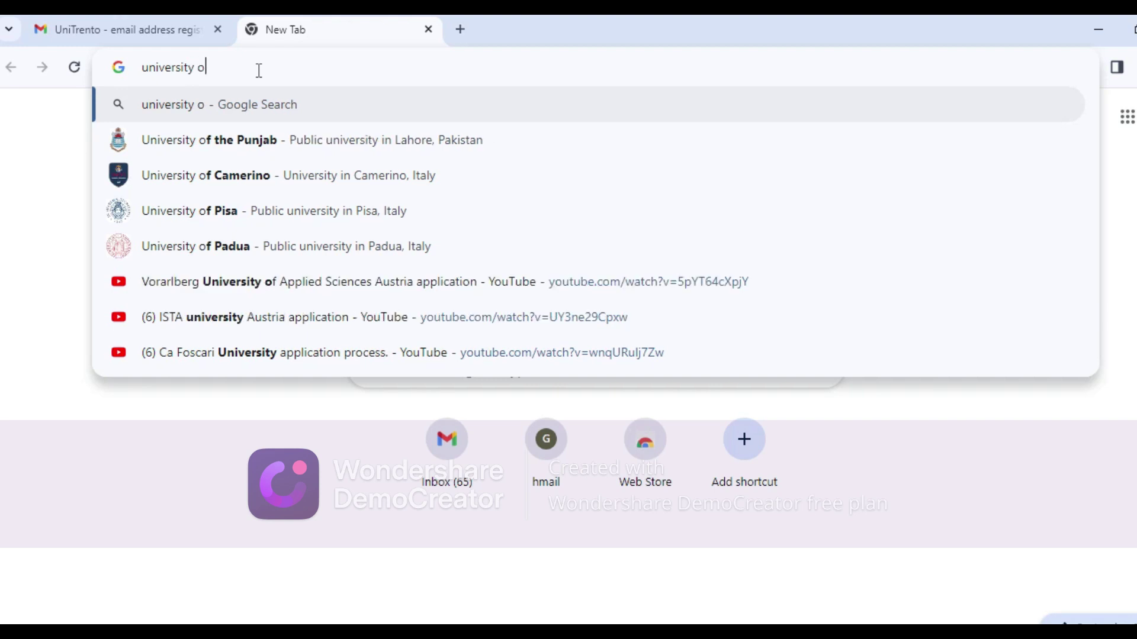
{"action": "type", "text": "f trent"}
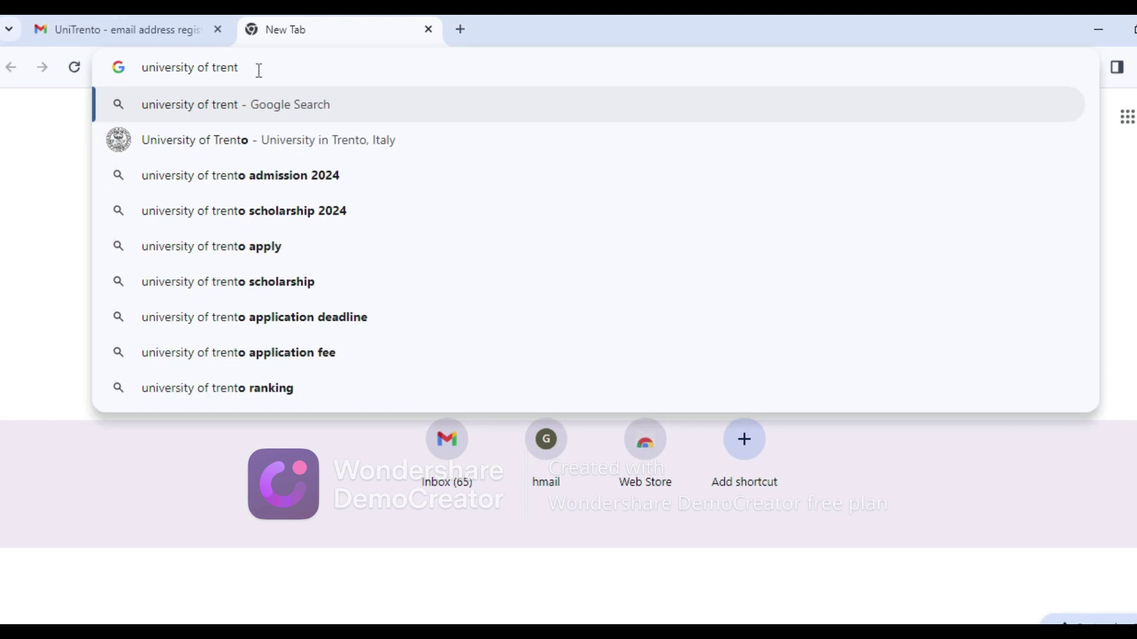
{"action": "type", "text": "o appp"}
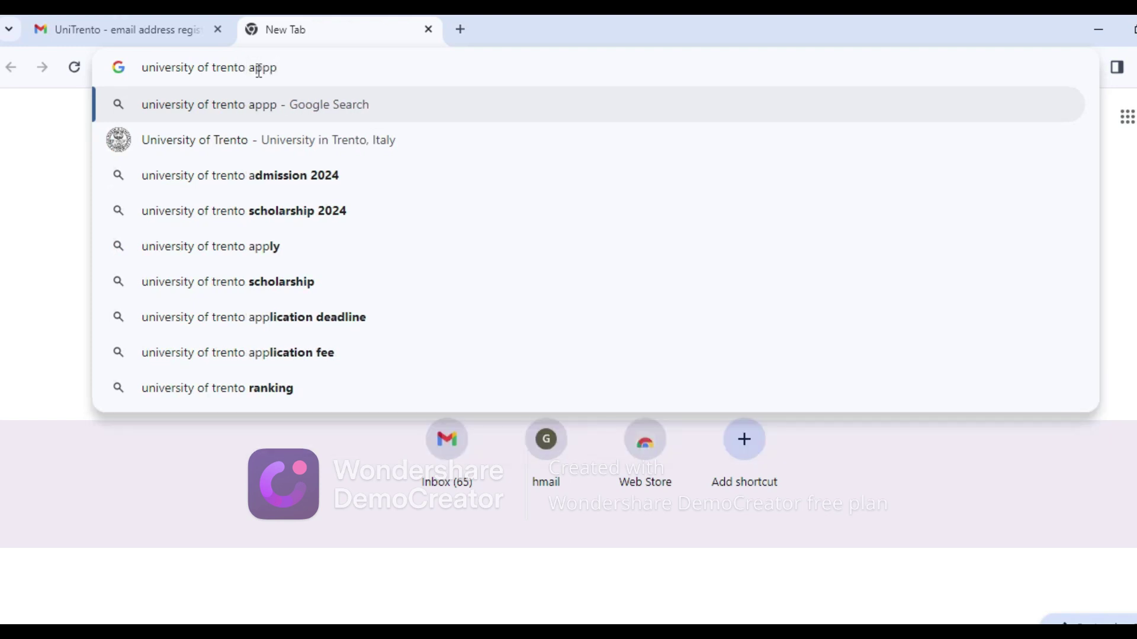
{"action": "key", "text": "BackSpace"}
{"action": "type", "text": "ly"}
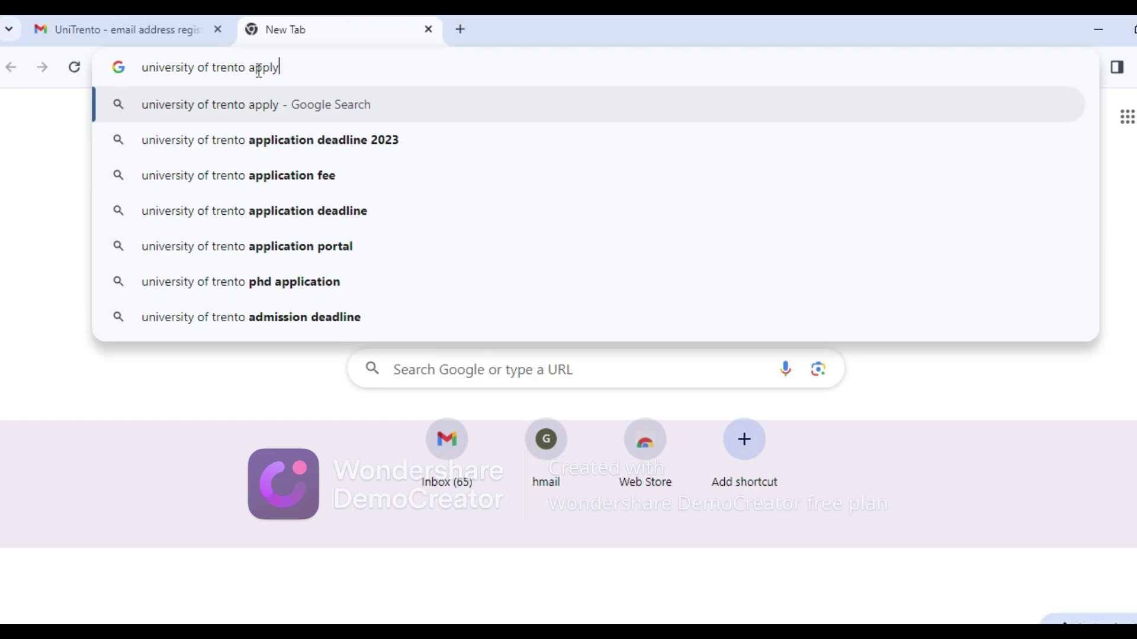
{"action": "key", "text": "Return"}
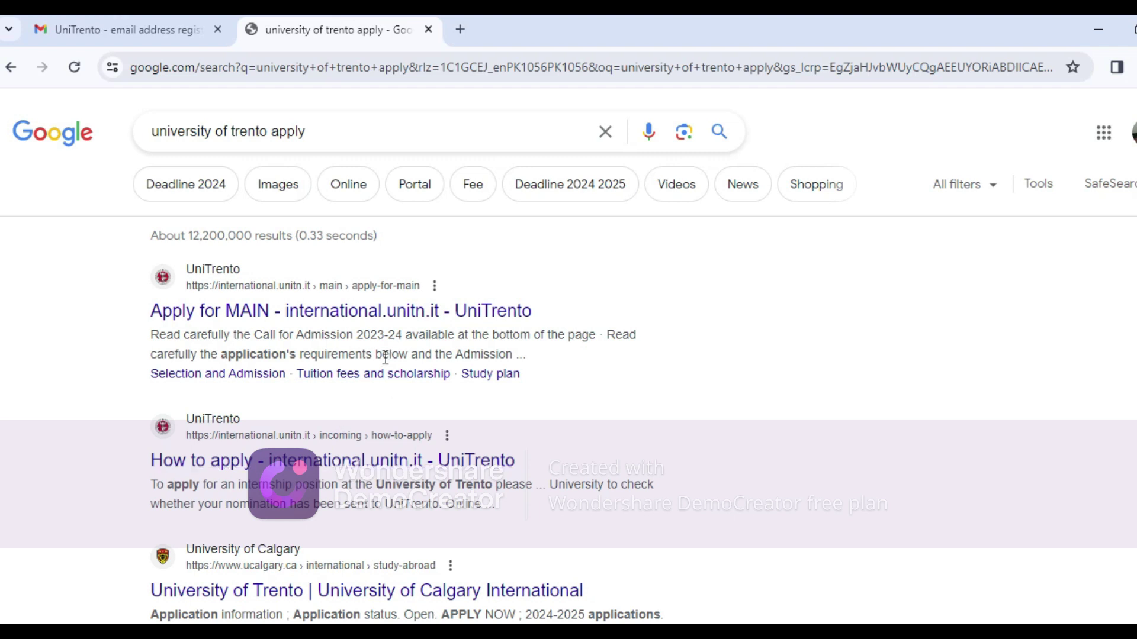
{"action": "left_click", "coordinate": [344, 311]}
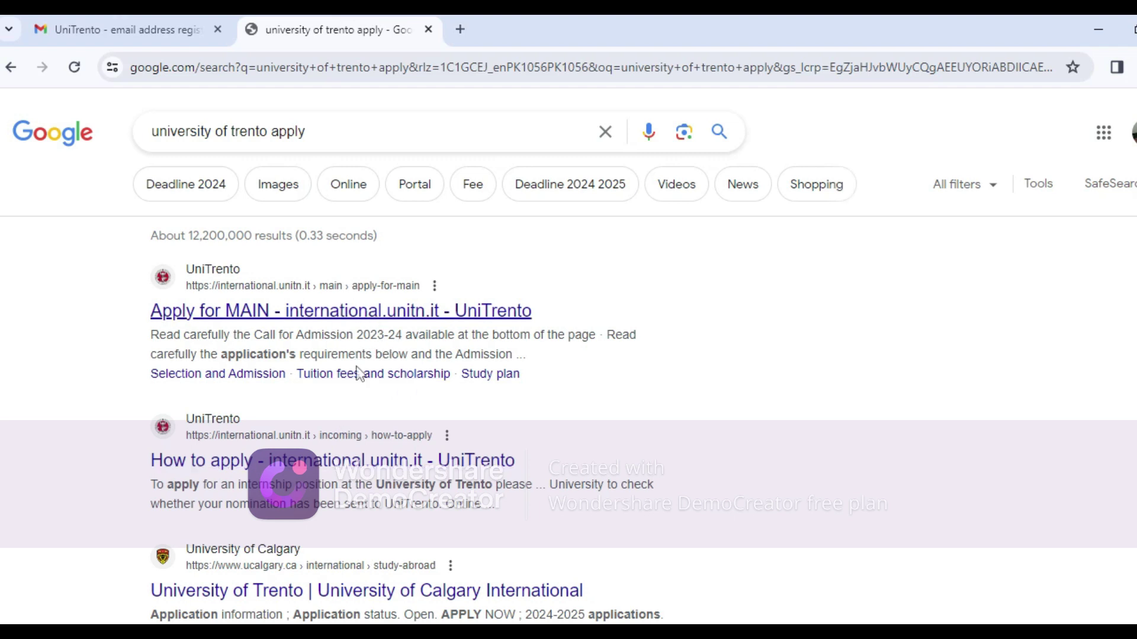
{"action": "left_click", "coordinate": [359, 323]}
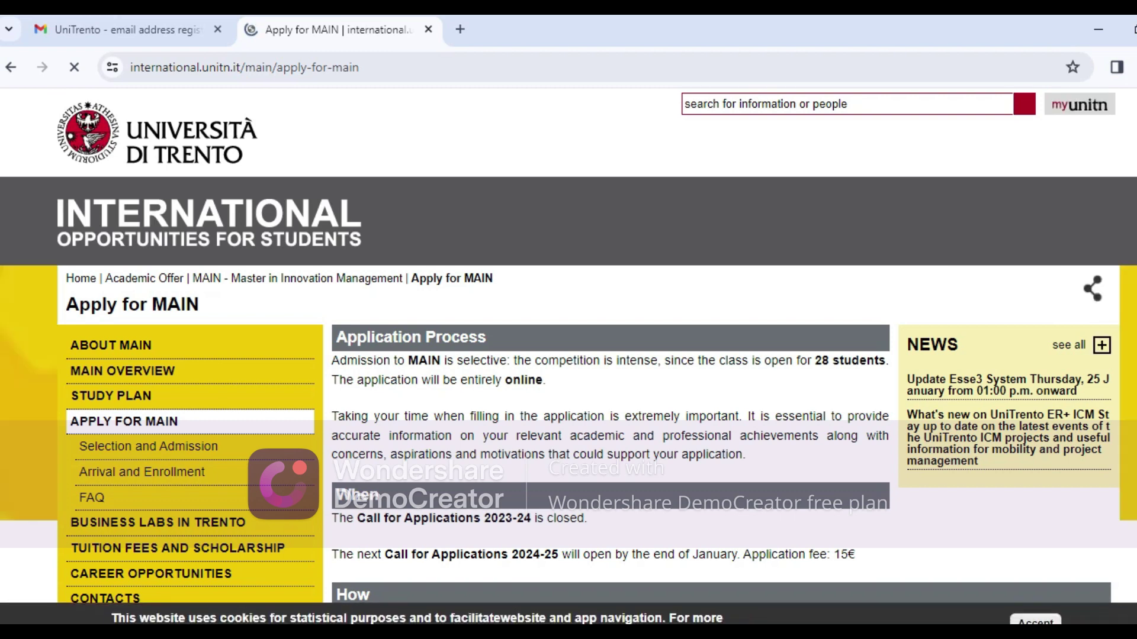
Review the application process, compulsory requirements and optional attachments on the Apply for MAIN page.
{"action": "scroll", "coordinate": [1074, 514], "scroll_direction": "down", "scroll_amount": 3}
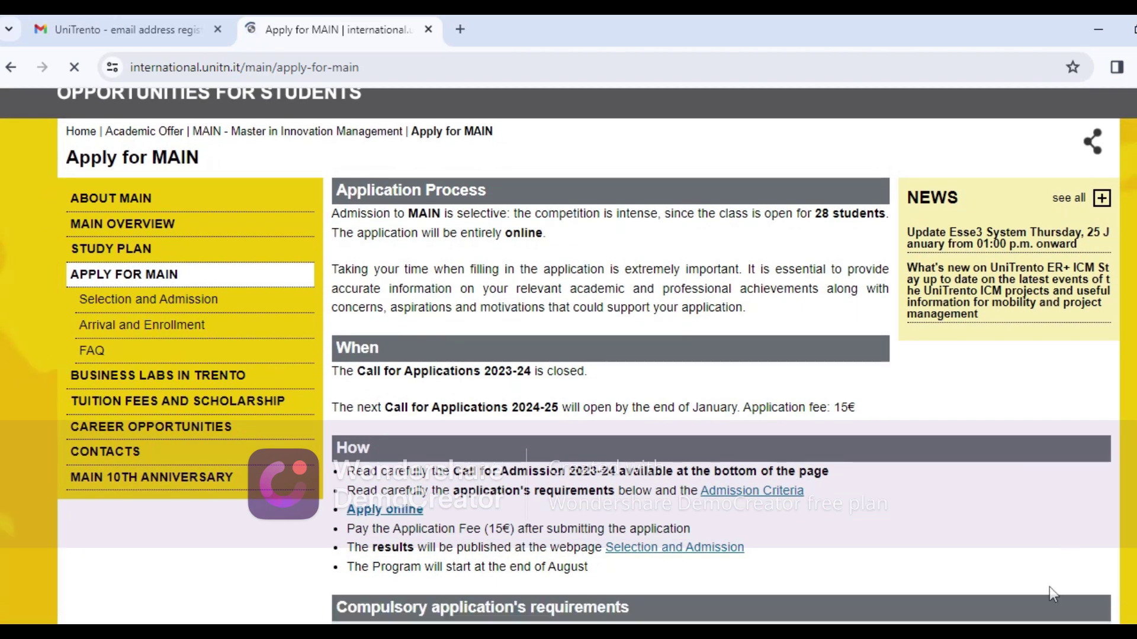
{"action": "scroll", "coordinate": [568, 355], "scroll_direction": "down", "scroll_amount": 5}
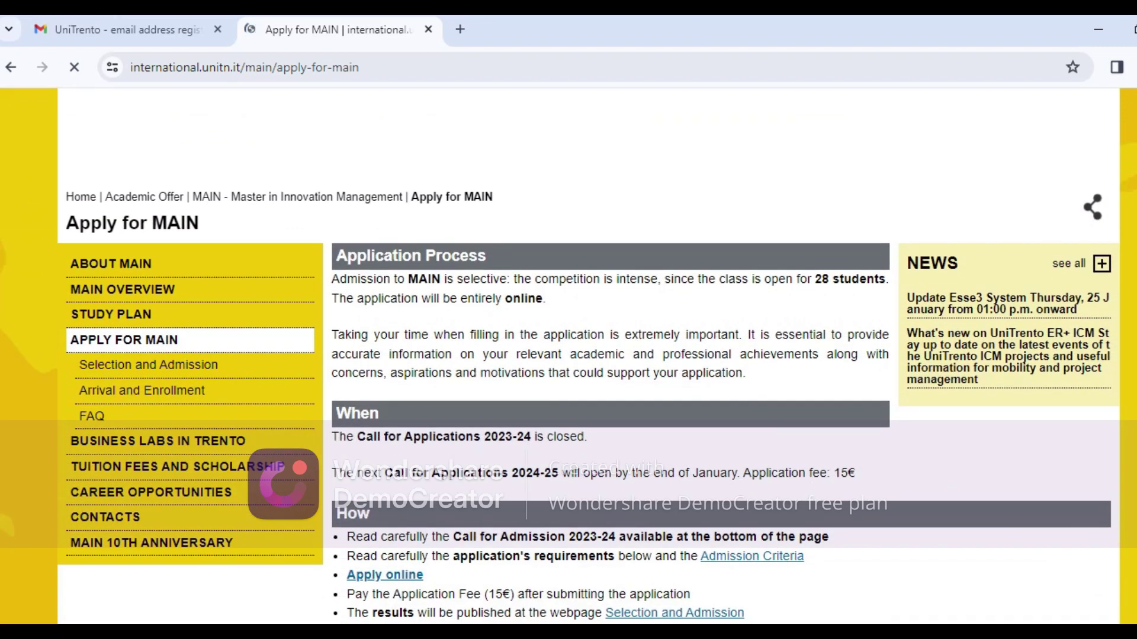
{"action": "scroll", "coordinate": [568, 355], "scroll_direction": "down", "scroll_amount": 2}
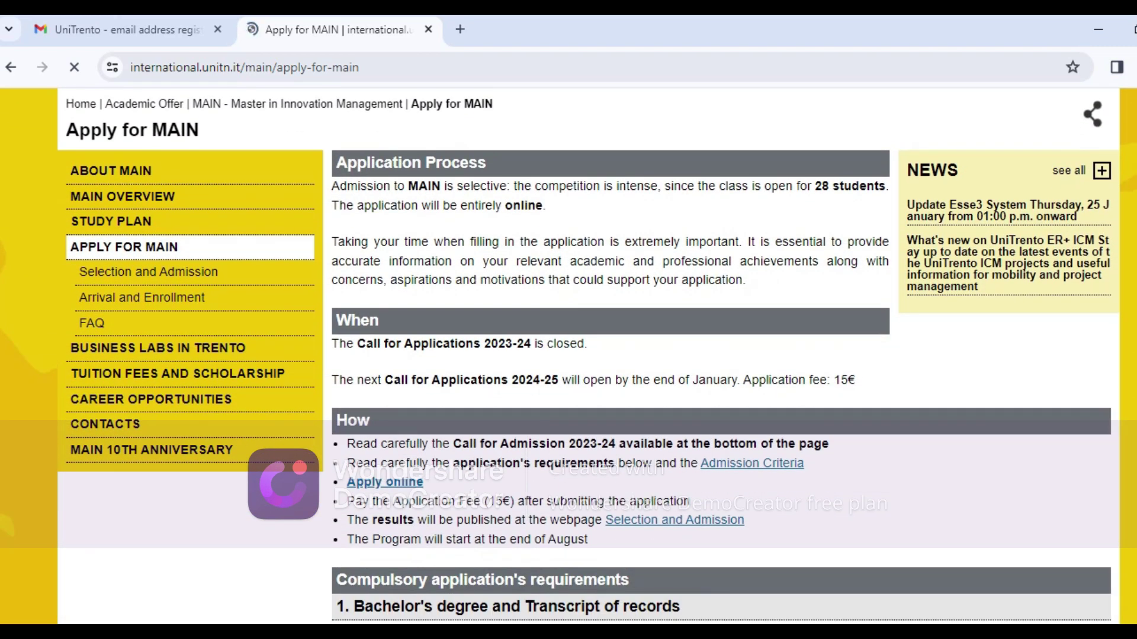
{"action": "scroll", "coordinate": [568, 356], "scroll_direction": "down", "scroll_amount": 2}
{"action": "scroll", "coordinate": [568, 356], "scroll_direction": "down", "scroll_amount": 4}
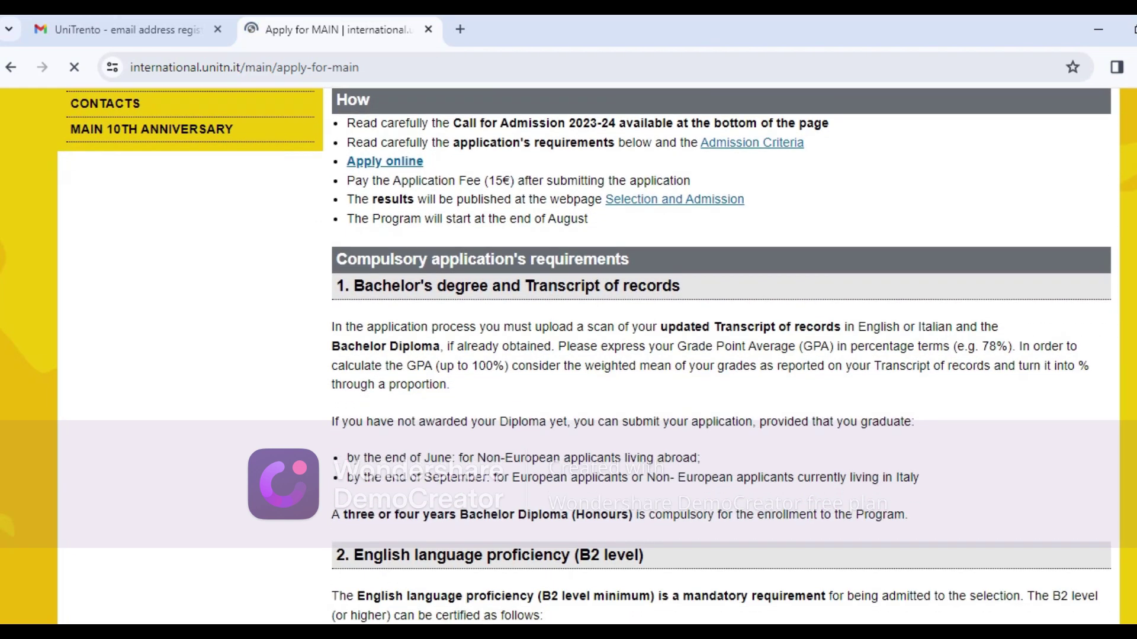
{"action": "scroll", "coordinate": [721, 355], "scroll_direction": "down", "scroll_amount": 3}
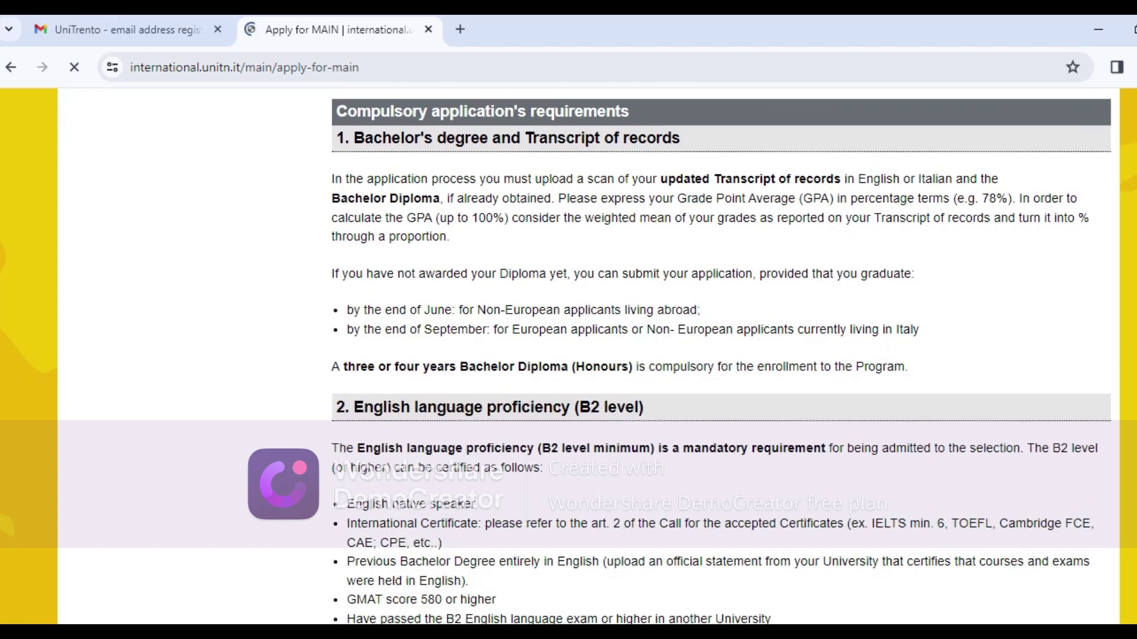
{"action": "scroll", "coordinate": [721, 361], "scroll_direction": "up", "scroll_amount": 2}
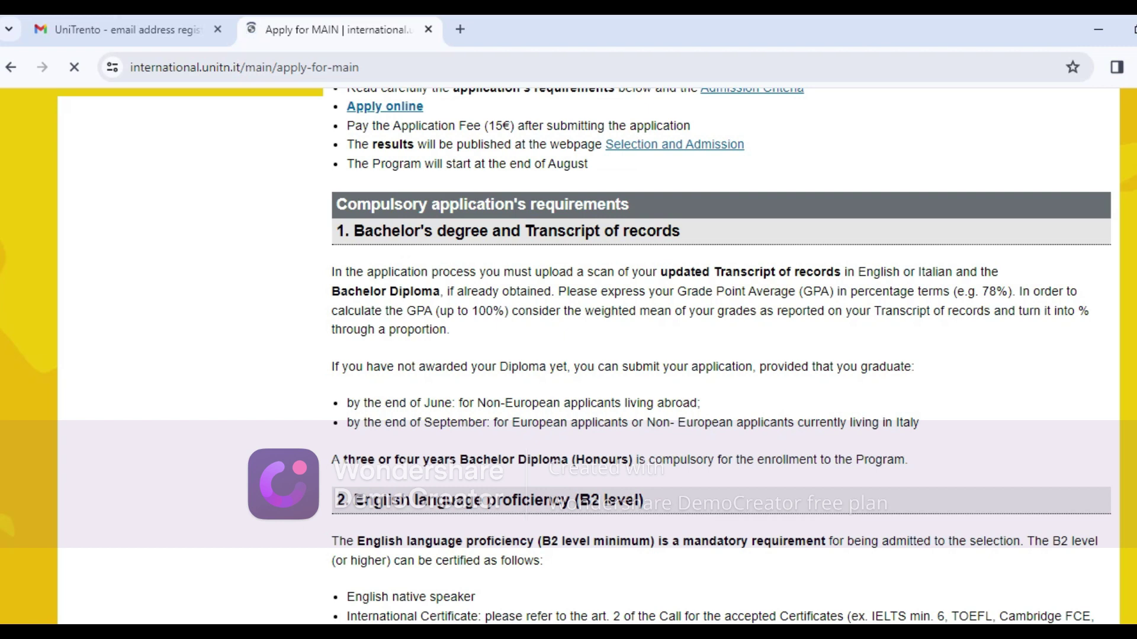
{"action": "scroll", "coordinate": [721, 356], "scroll_direction": "down", "scroll_amount": 2}
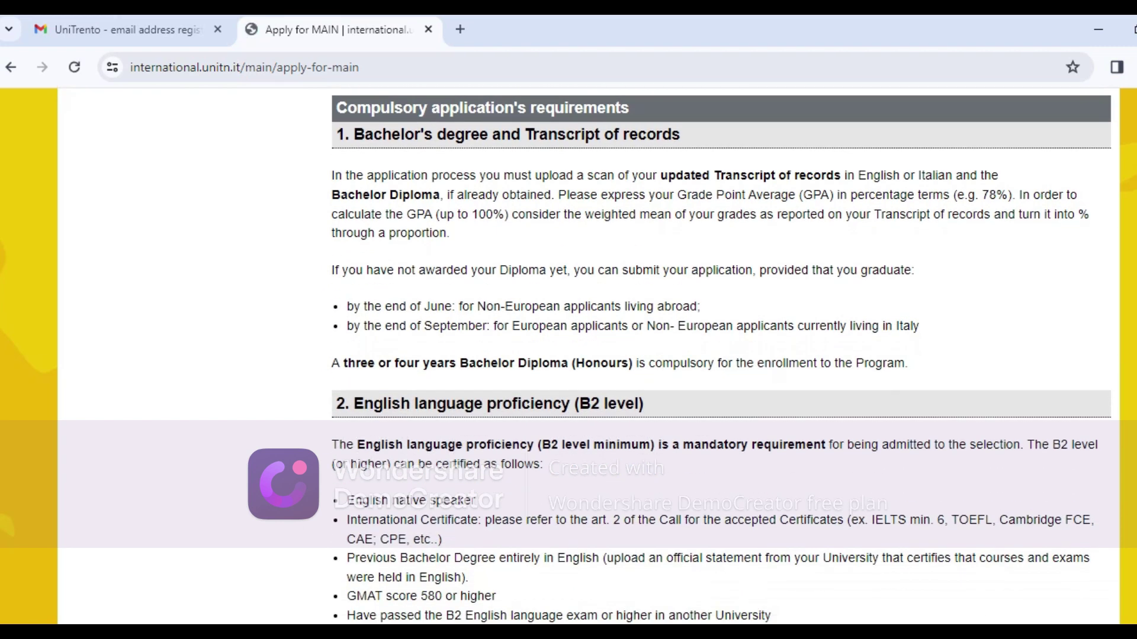
{"action": "scroll", "coordinate": [721, 355], "scroll_direction": "down", "scroll_amount": 3}
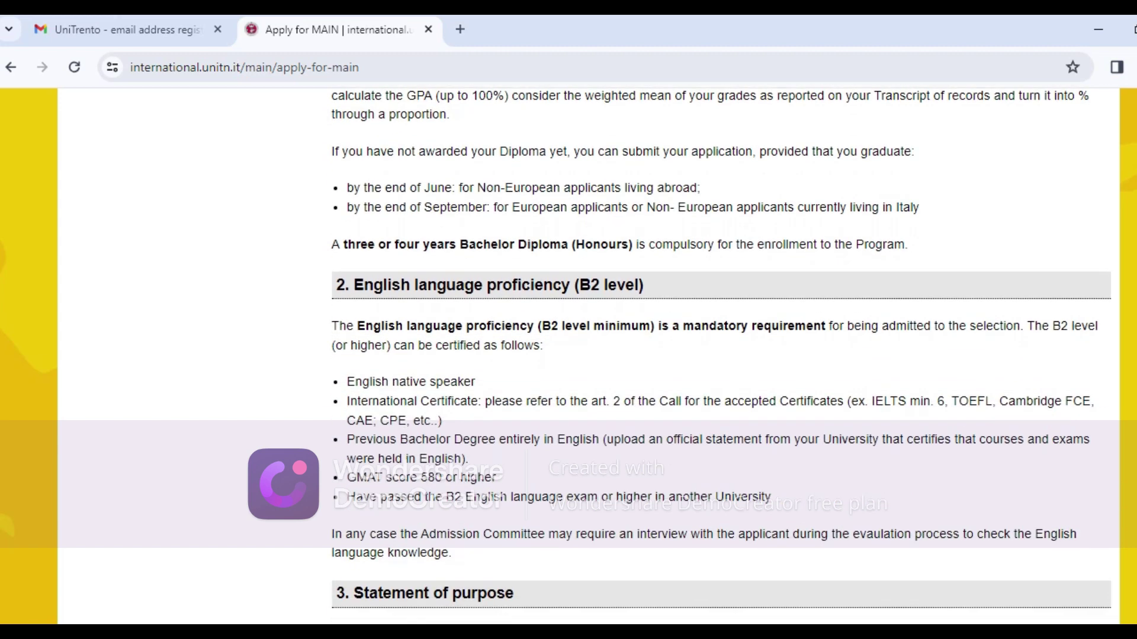
{"action": "scroll", "coordinate": [721, 356], "scroll_direction": "down", "scroll_amount": 4}
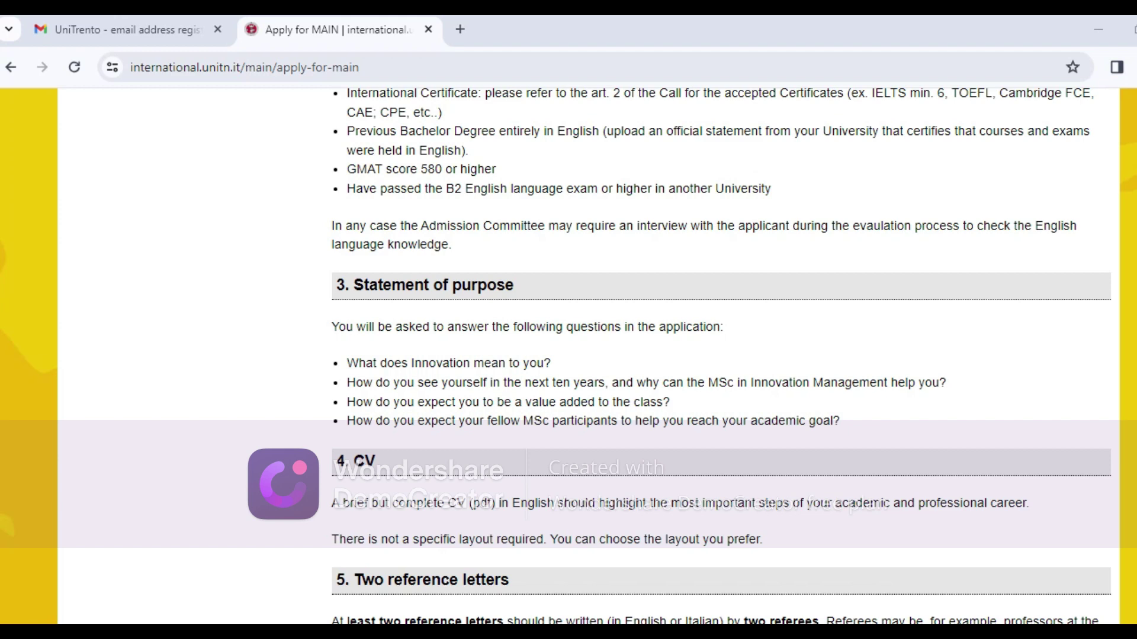
{"action": "scroll", "coordinate": [721, 355], "scroll_direction": "down", "scroll_amount": 3}
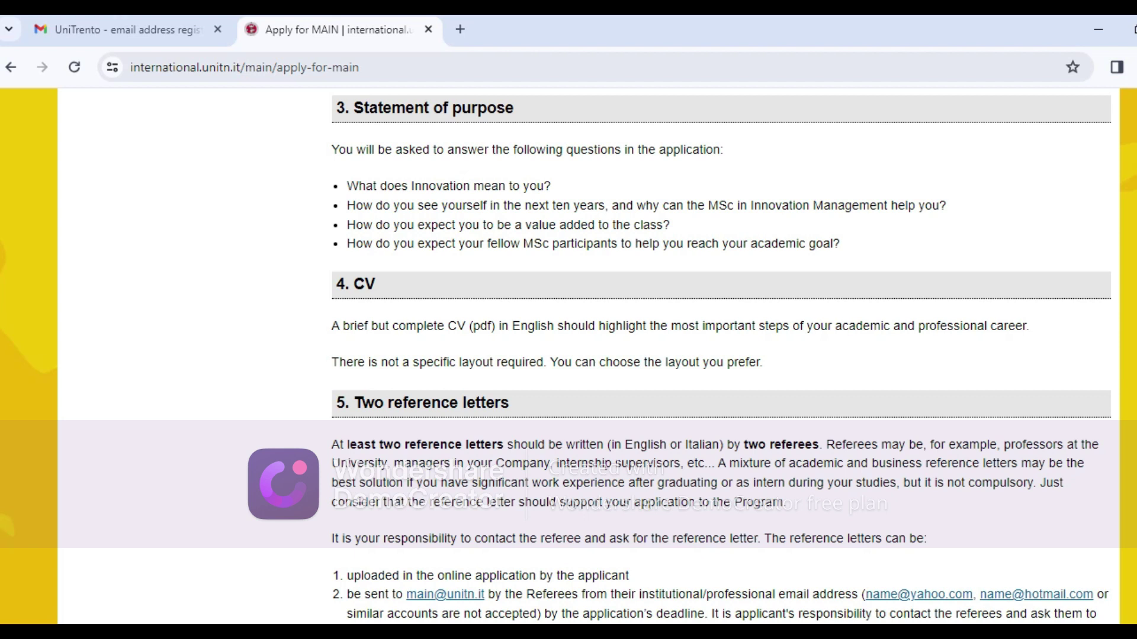
{"action": "scroll", "coordinate": [721, 355], "scroll_direction": "down", "scroll_amount": 3}
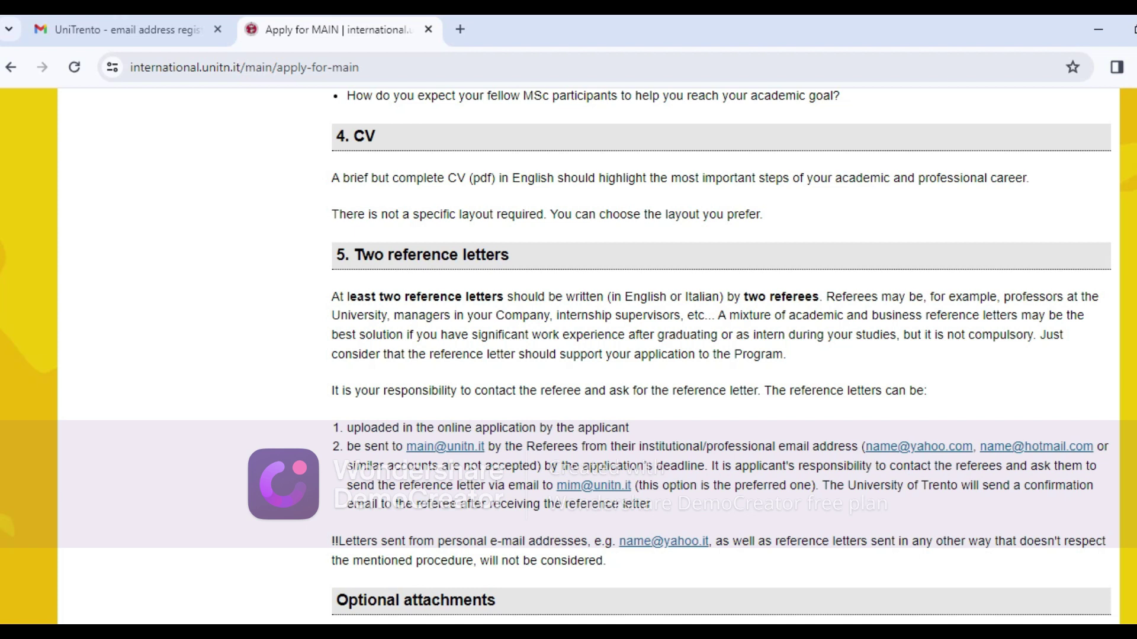
{"action": "scroll", "coordinate": [739, 448], "scroll_direction": "down", "scroll_amount": 3}
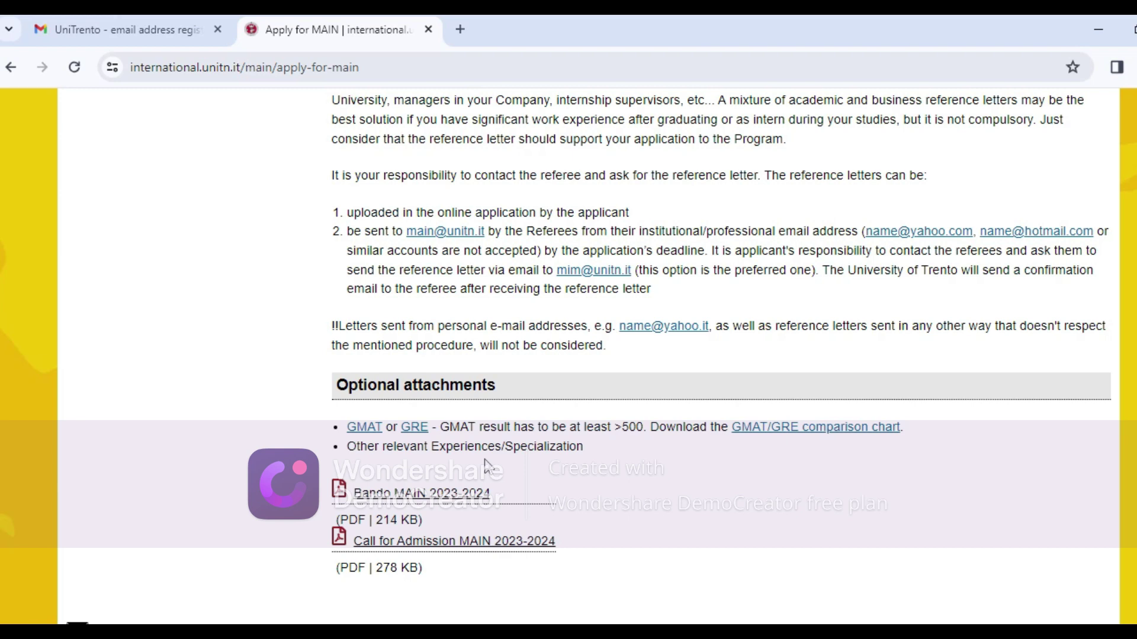
{"action": "scroll", "coordinate": [966, 455], "scroll_direction": "up", "scroll_amount": 10}
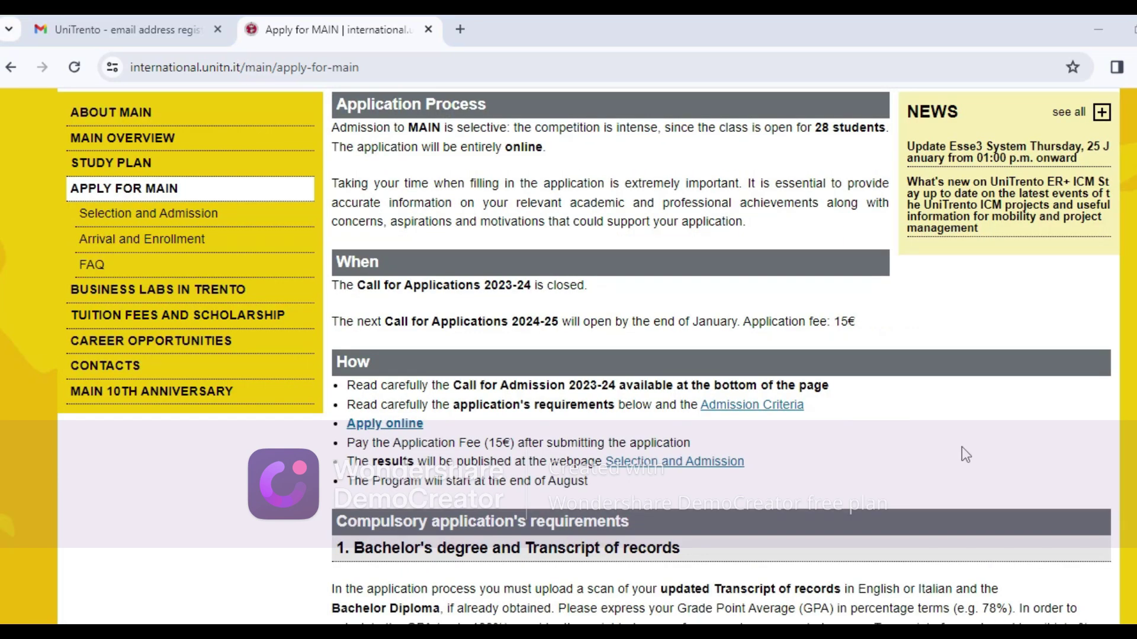
Open the online application for the Master in Human-Computer Interaction for Non-EU citizens and start guest registration as a foreigner.
{"action": "left_click", "coordinate": [400, 424]}
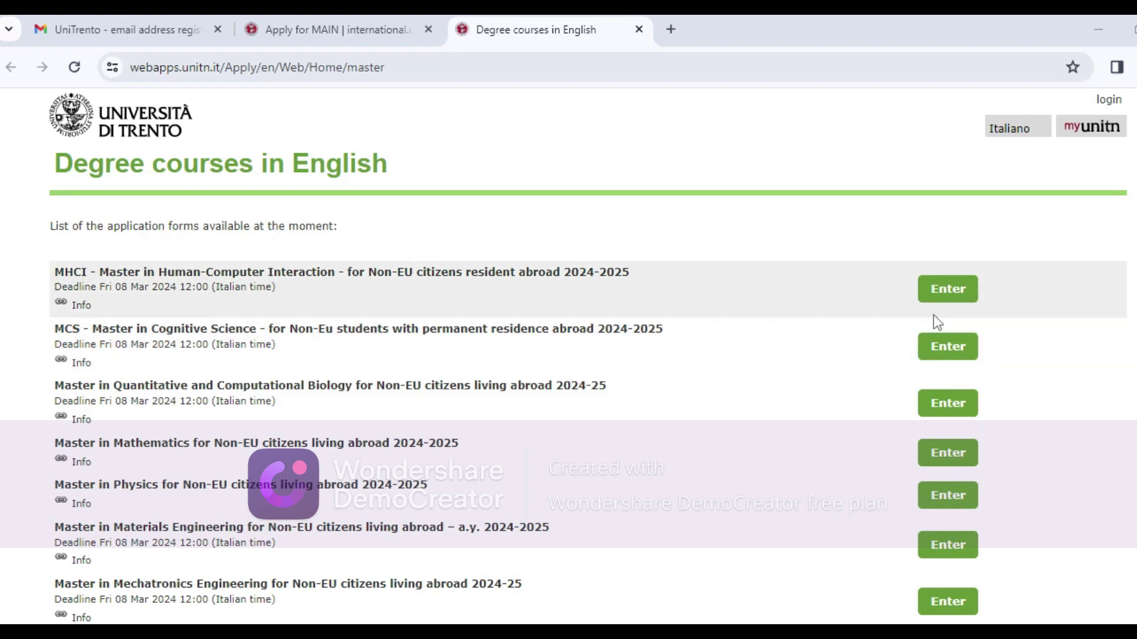
{"action": "left_click", "coordinate": [947, 293]}
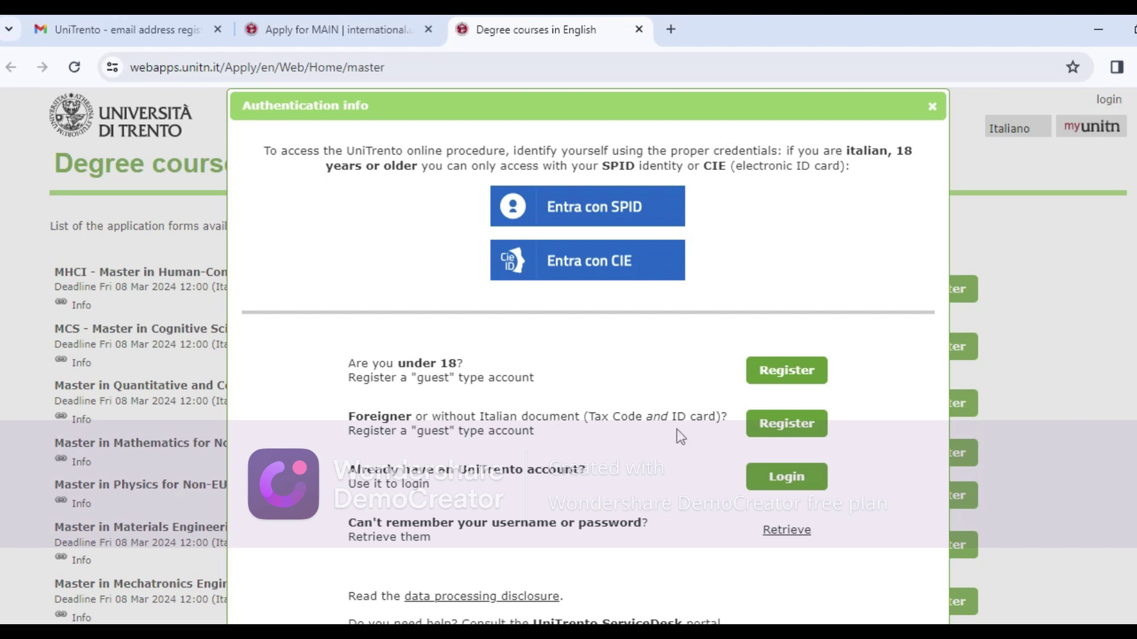
{"action": "left_click", "coordinate": [790, 424]}
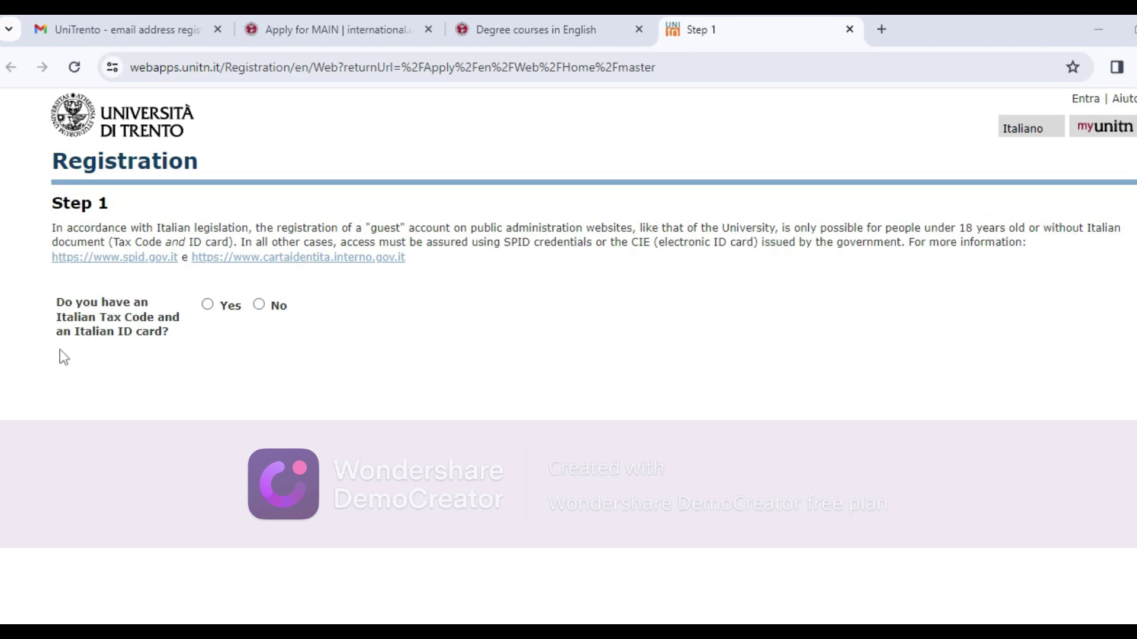
Answer No to having an Italian Tax Code and Italian ID card, and activate the personal email address field.
{"action": "left_click", "coordinate": [259, 305]}
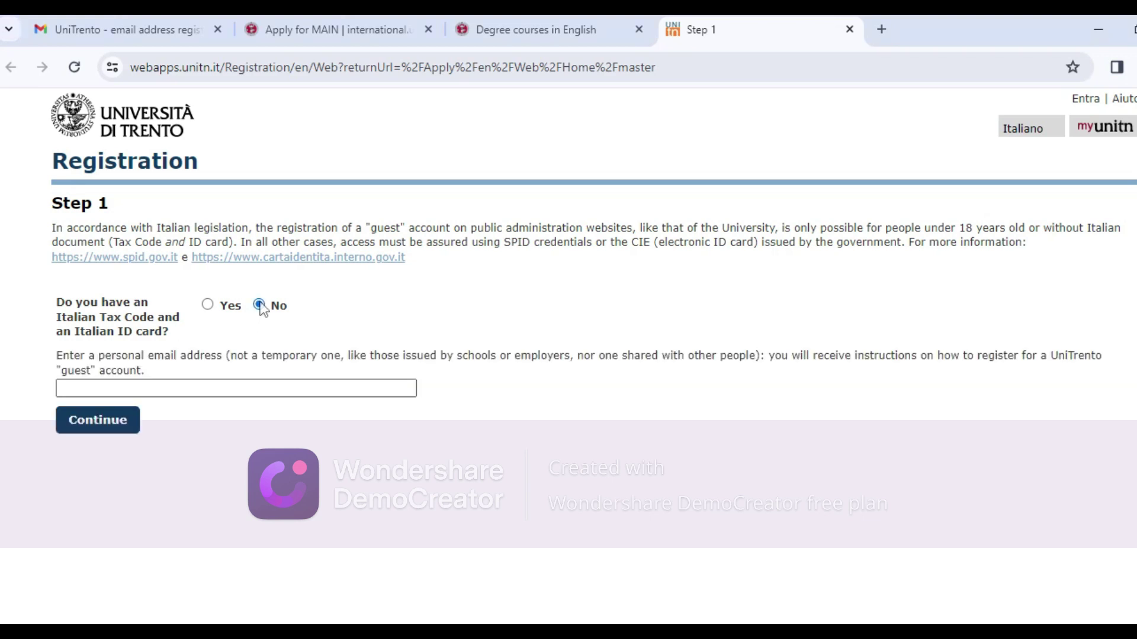
{"action": "left_click", "coordinate": [158, 387]}
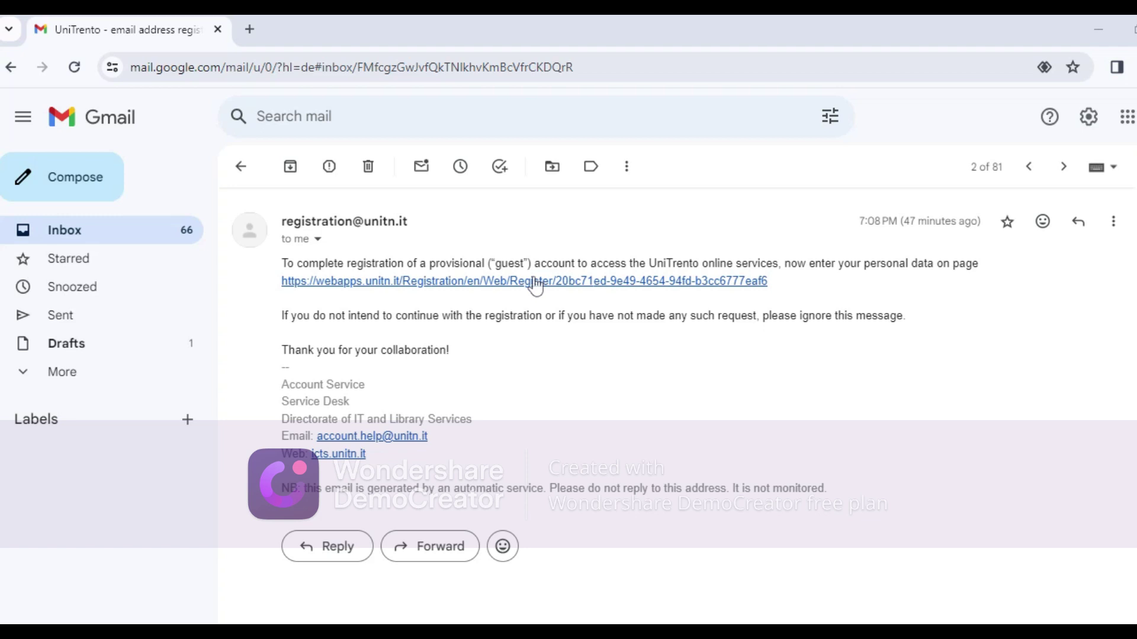
Follow the registration link in the UniTrento email and submit the completed personal data form.
{"action": "left_click", "coordinate": [558, 282]}
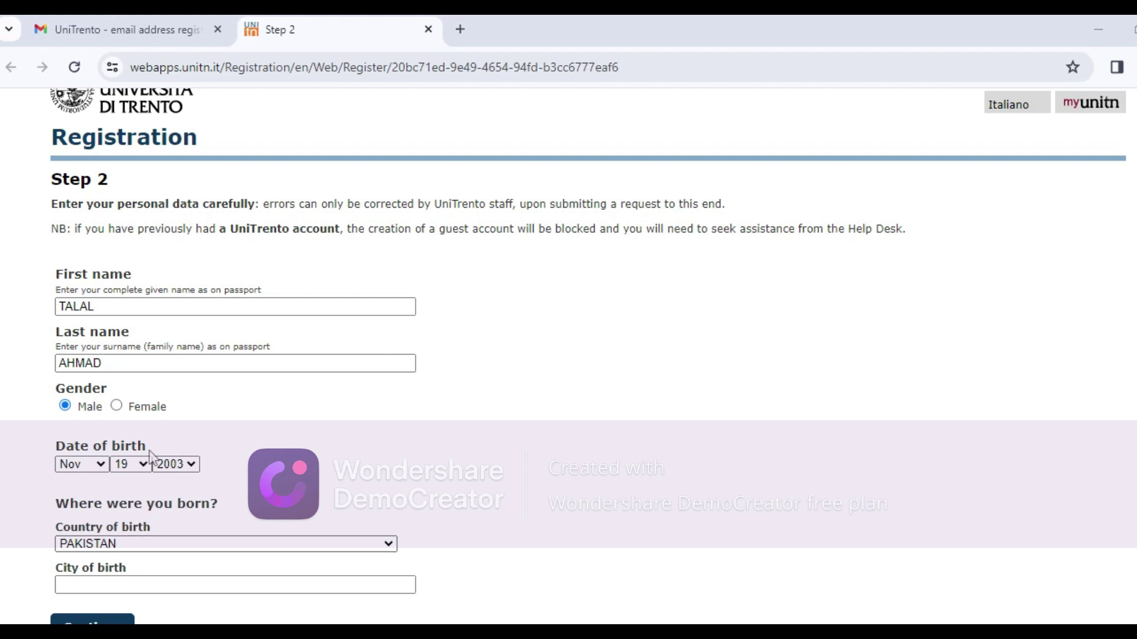
{"action": "left_click", "coordinate": [92, 620]}
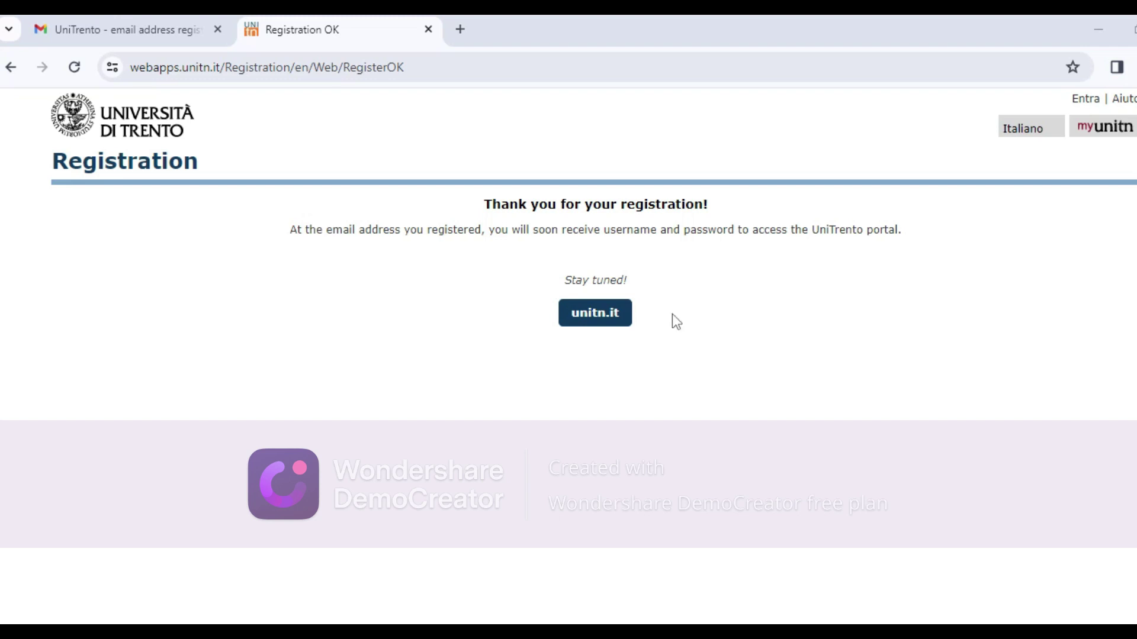
Open the unitn.it portal from the registration confirmation page and return to that page.
{"action": "left_click", "coordinate": [595, 316]}
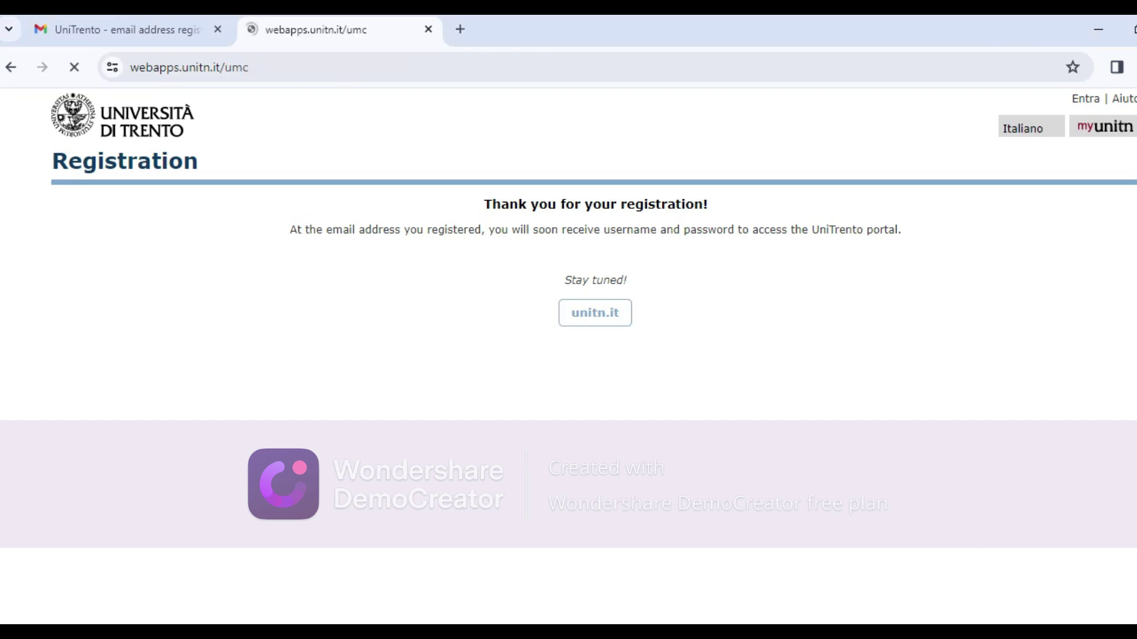
{"action": "key", "text": "alt+Left"}
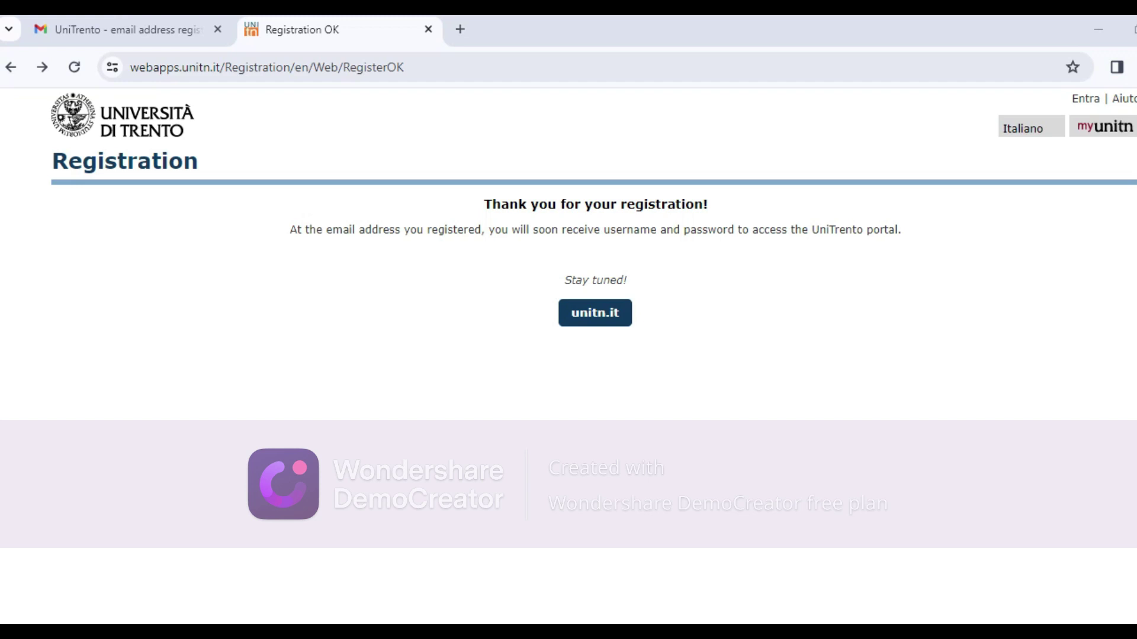
Set the guest account password through the link in the UniTrento account release email in Gmail, and go back to the portal's Welcome page.
{"action": "key", "text": "ctrl+shift+Tab"}
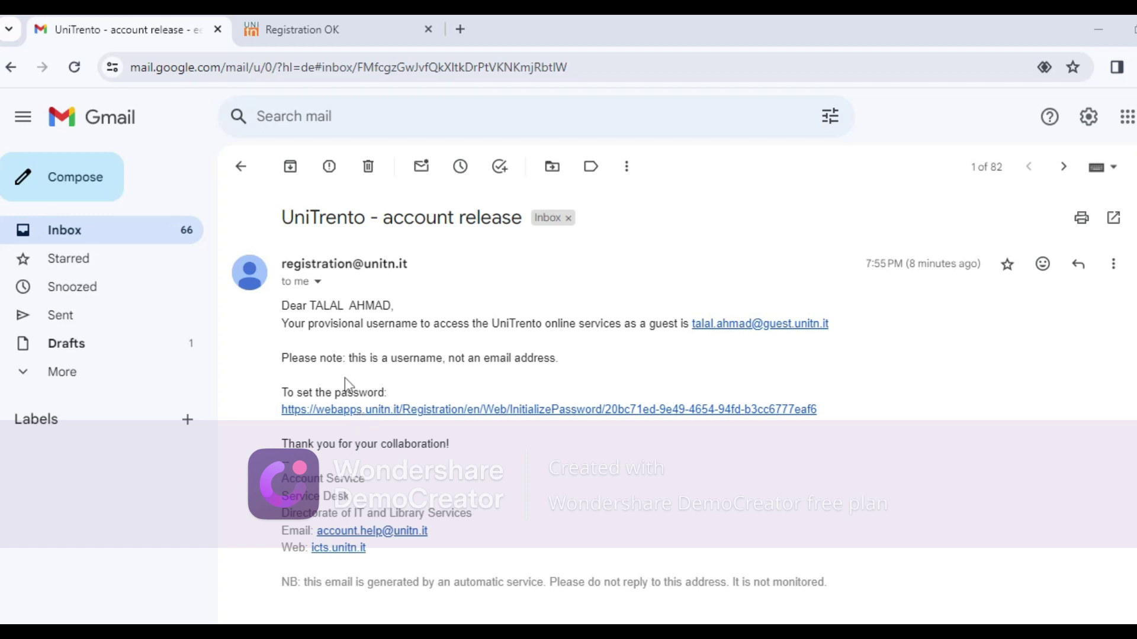
{"action": "left_click", "coordinate": [394, 410]}
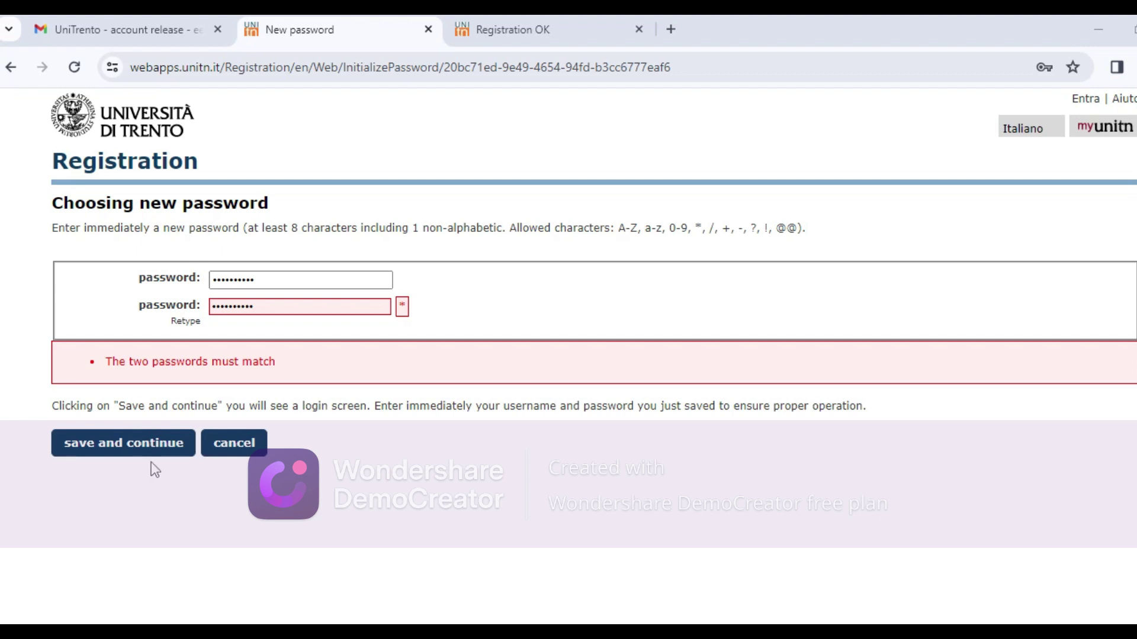
{"action": "key", "text": "alt+Left"}
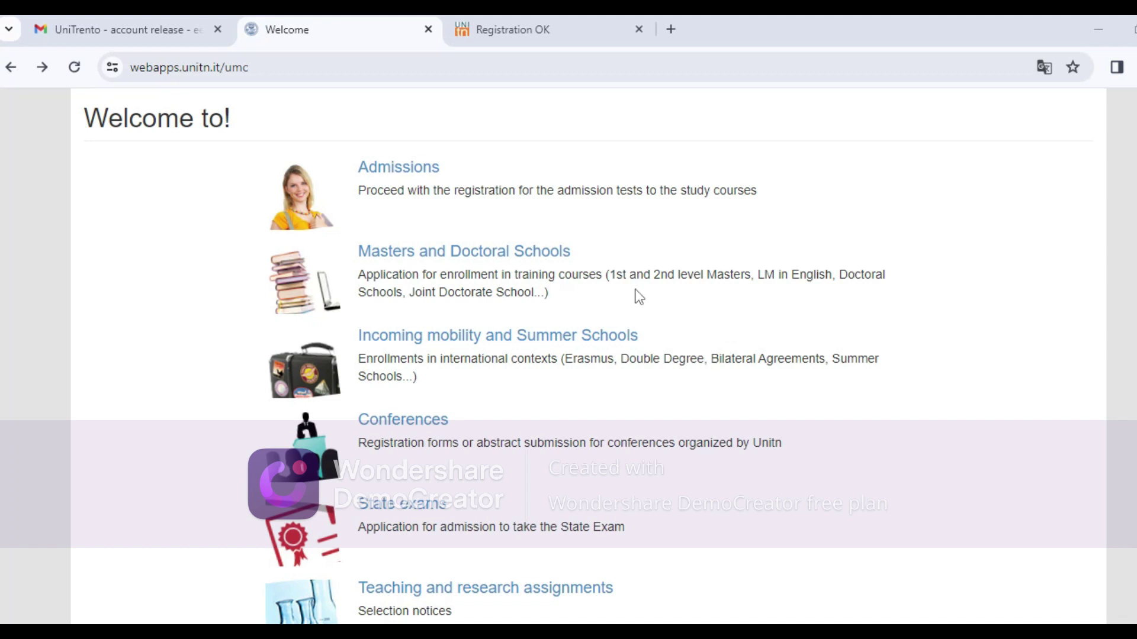
Open the Masters and Doctoral Schools application page and translate it to English.
{"action": "left_click", "coordinate": [506, 257]}
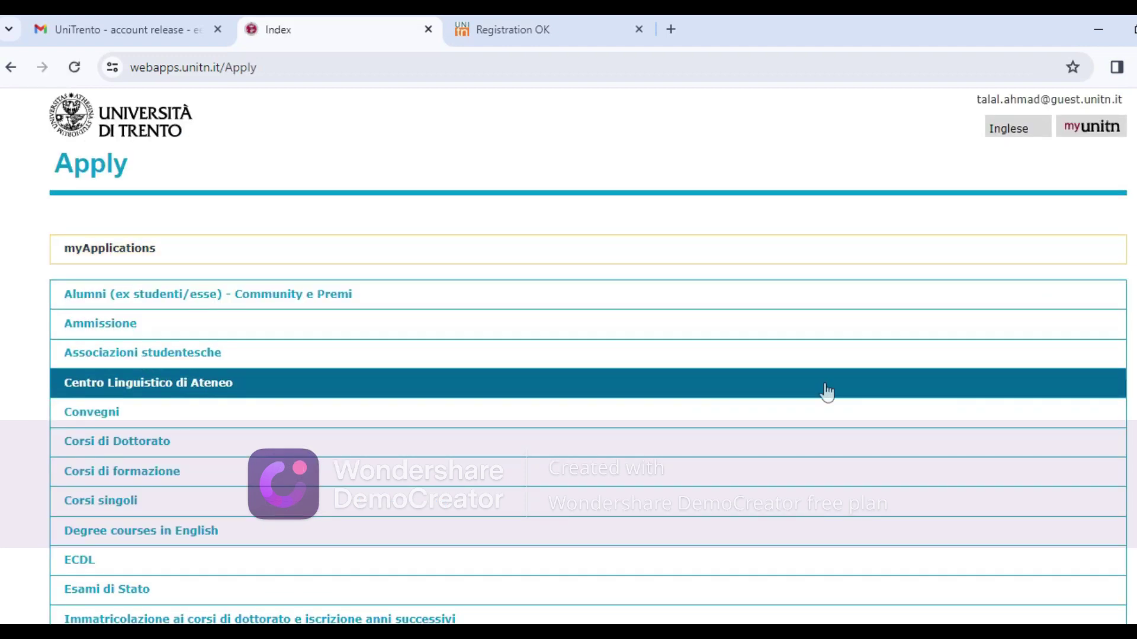
{"action": "right_click", "coordinate": [840, 222]}
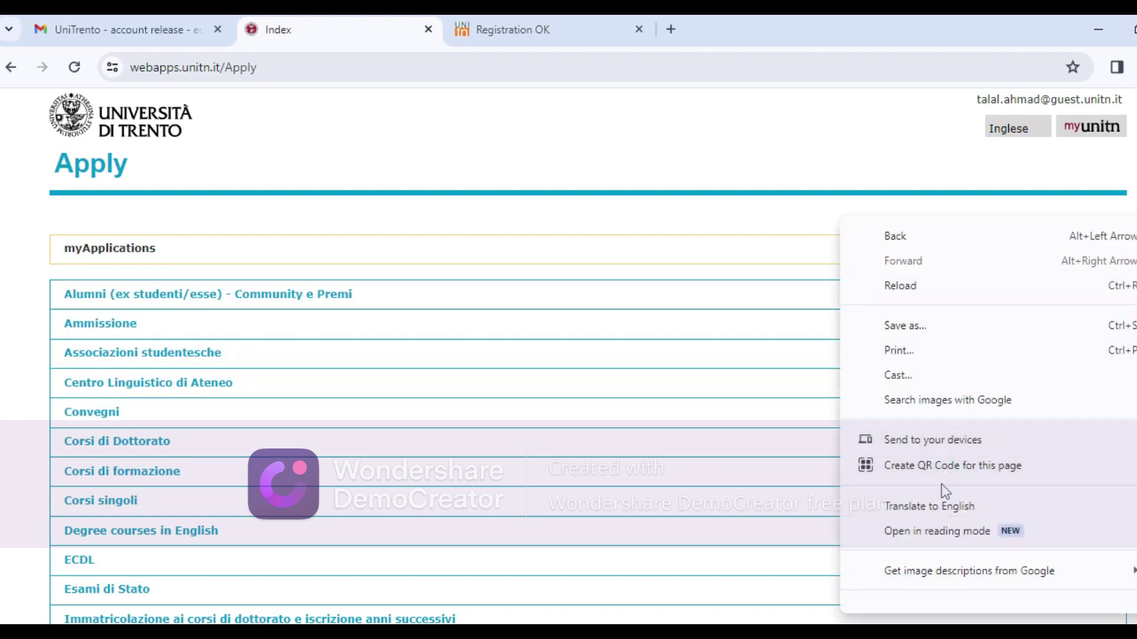
{"action": "left_click", "coordinate": [940, 511]}
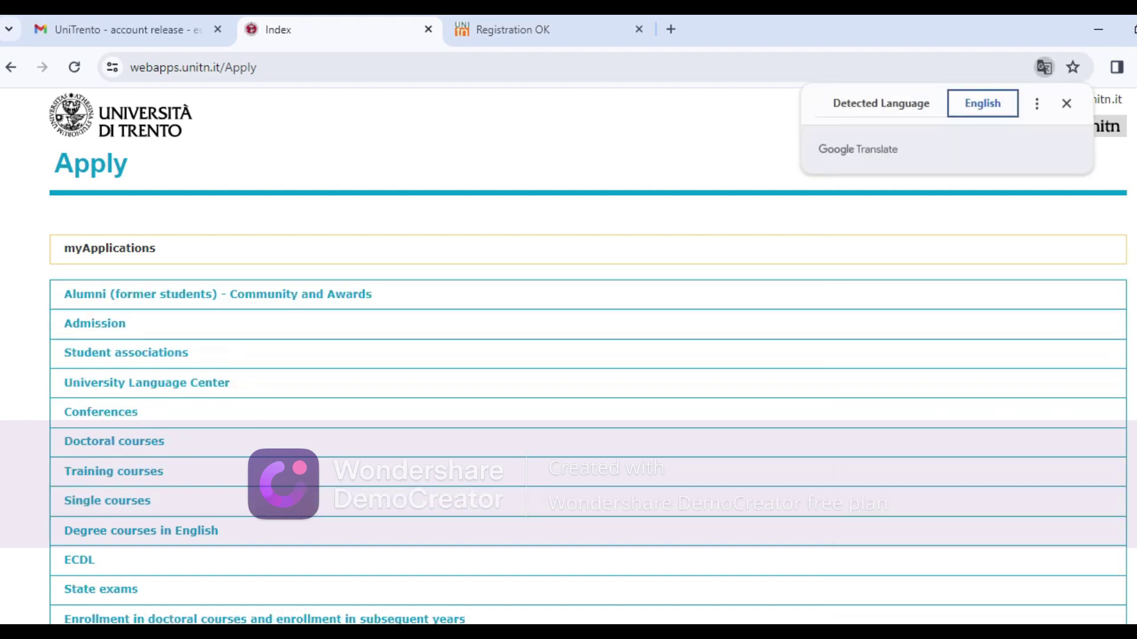
Open the Degree courses in English list and enter the MHCI - Master in Human-Computer Interaction call for Non-EU citizens resident abroad 2024-2025.
{"action": "scroll", "coordinate": [568, 355], "scroll_direction": "down", "scroll_amount": 3}
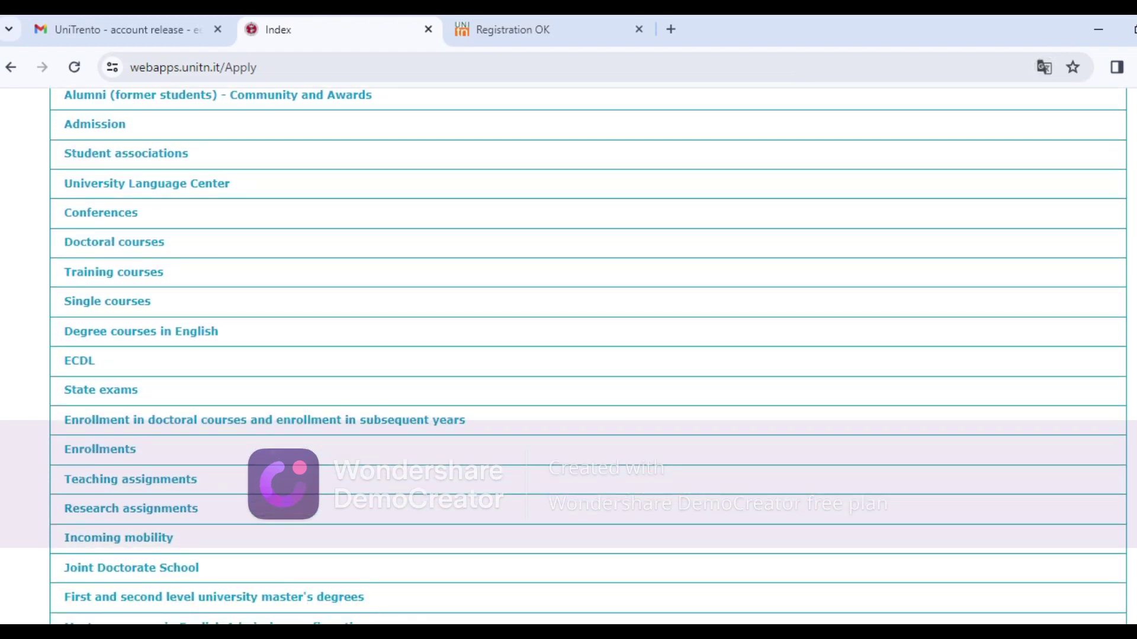
{"action": "scroll", "coordinate": [644, 457], "scroll_direction": "up", "scroll_amount": 1}
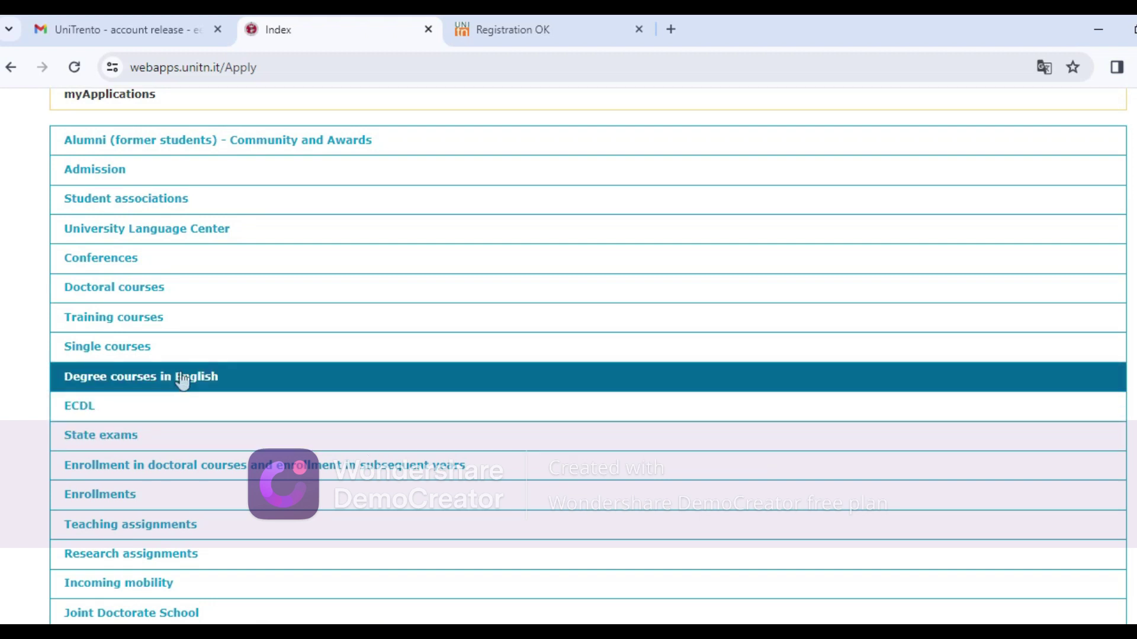
{"action": "left_click", "coordinate": [163, 383]}
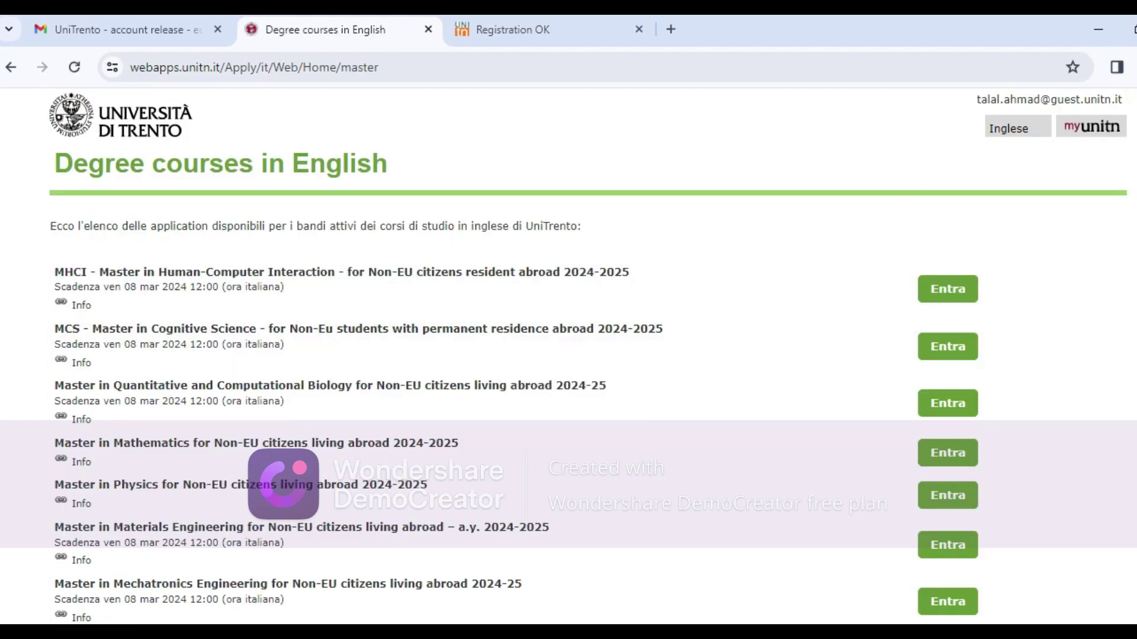
{"action": "scroll", "coordinate": [760, 262], "scroll_direction": "down", "scroll_amount": 4}
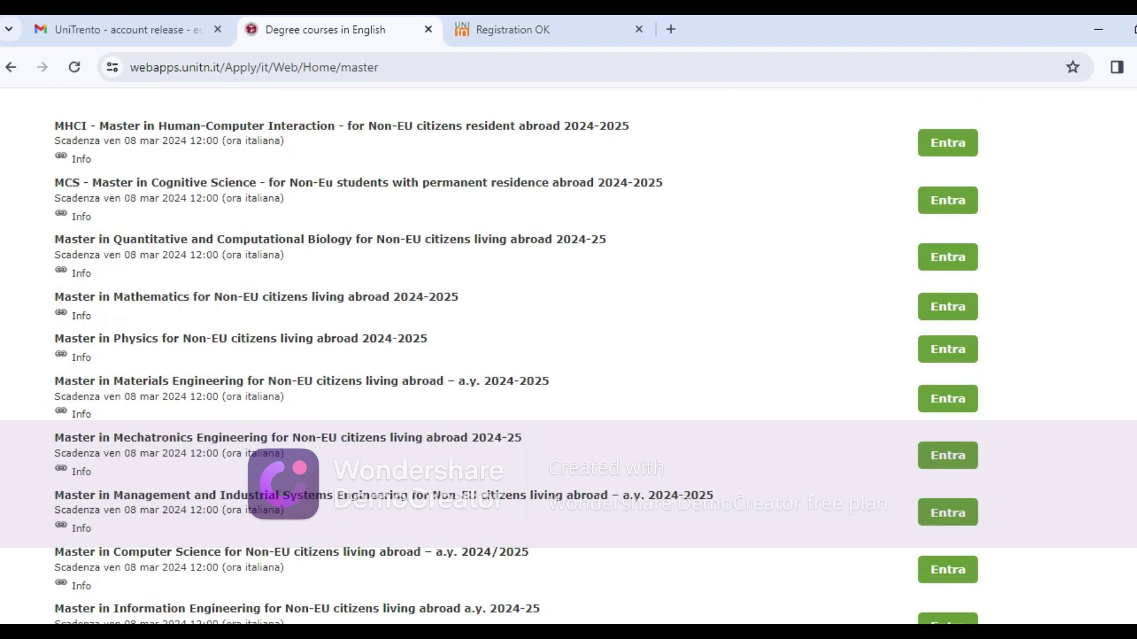
{"action": "scroll", "coordinate": [761, 262], "scroll_direction": "up", "scroll_amount": 3}
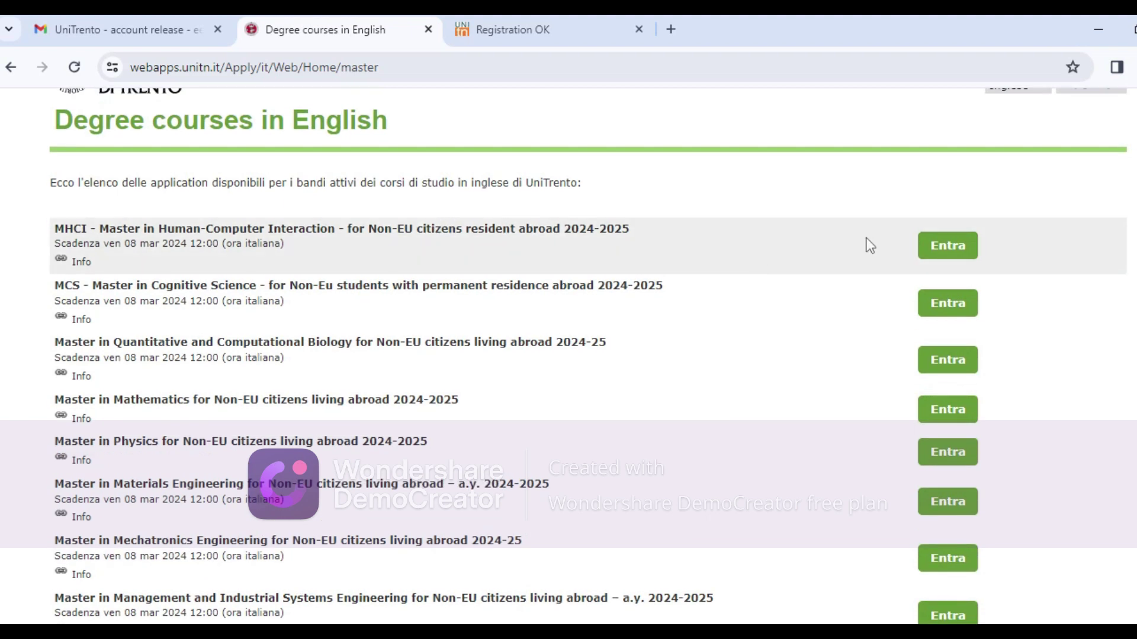
{"action": "left_click", "coordinate": [943, 251]}
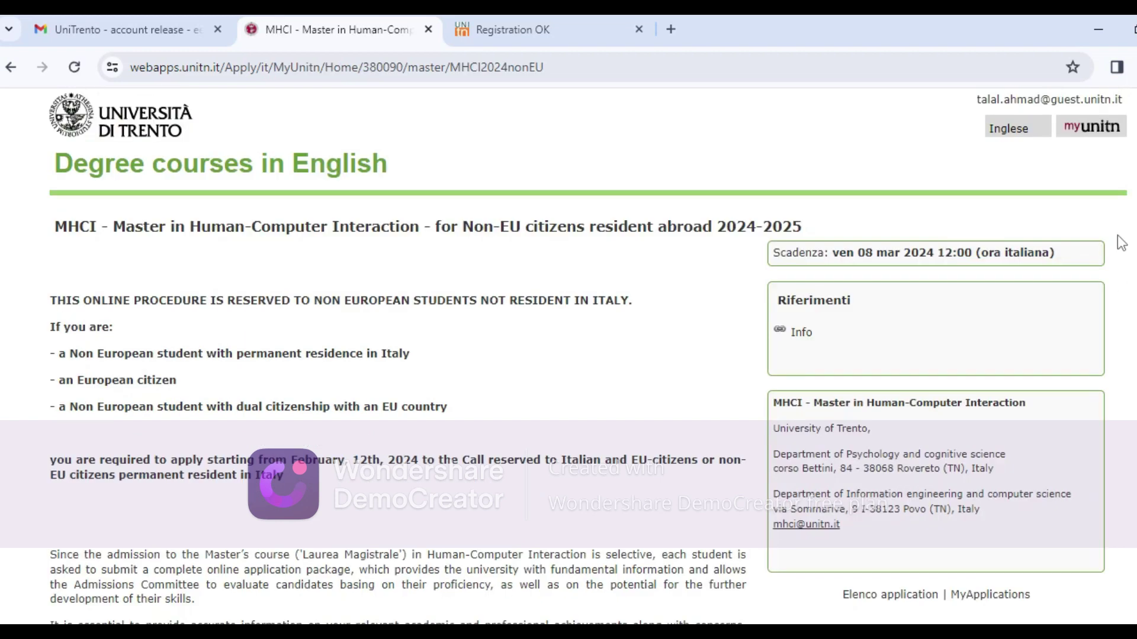
Translate the Human-Computer Interaction call's presentation page to English and continue to the application's section overview.
{"action": "scroll", "coordinate": [588, 356], "scroll_direction": "down", "scroll_amount": 4}
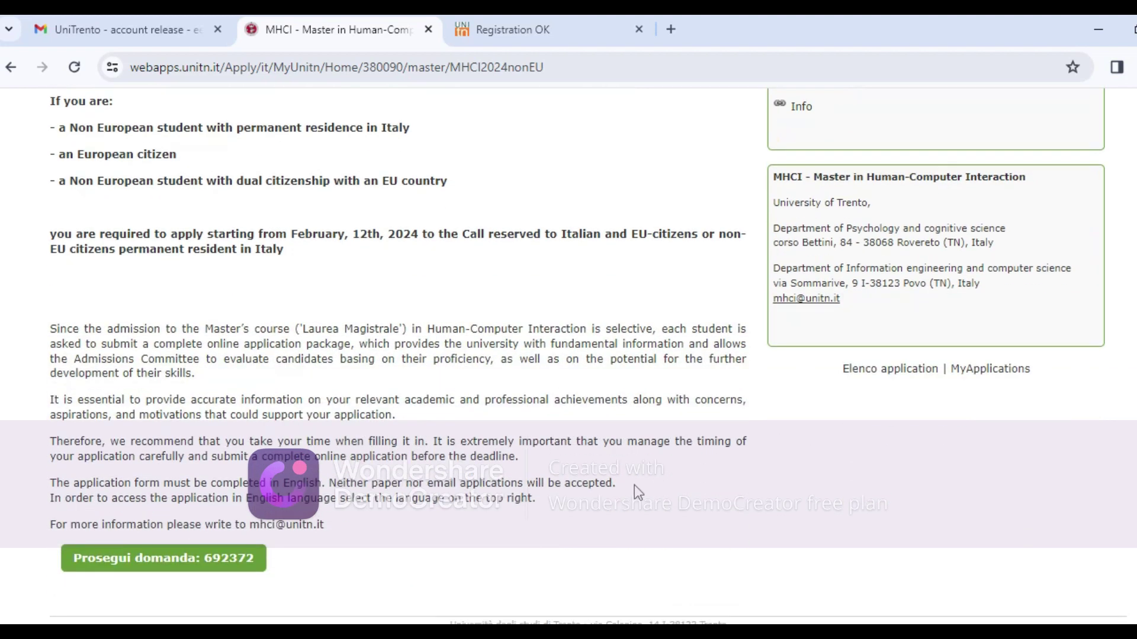
{"action": "right_click", "coordinate": [339, 575]}
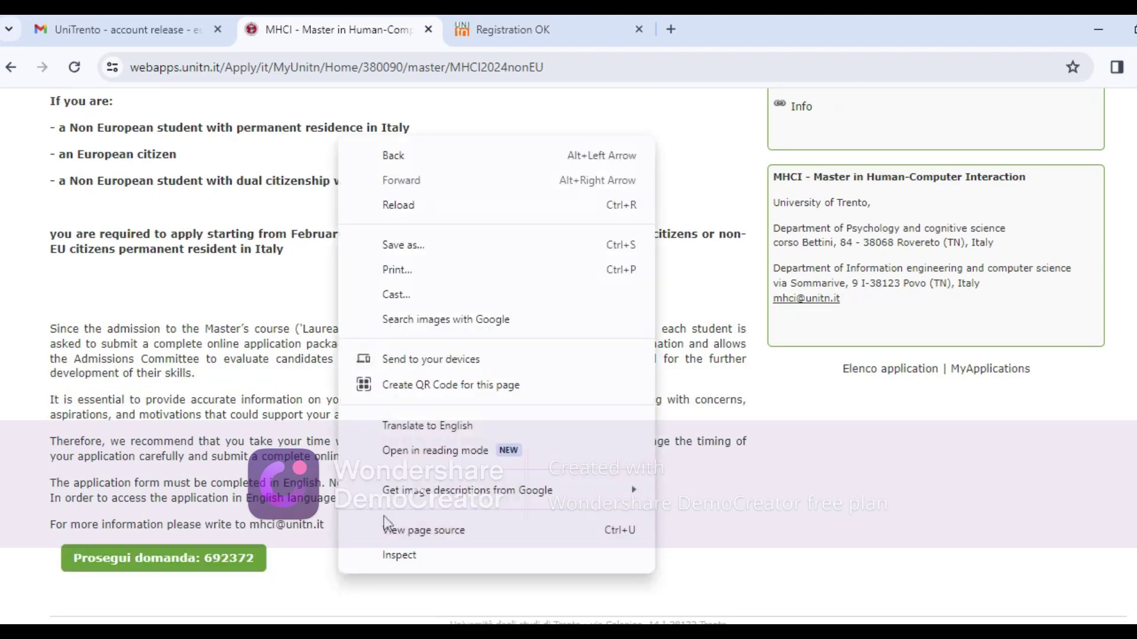
{"action": "left_click", "coordinate": [417, 427]}
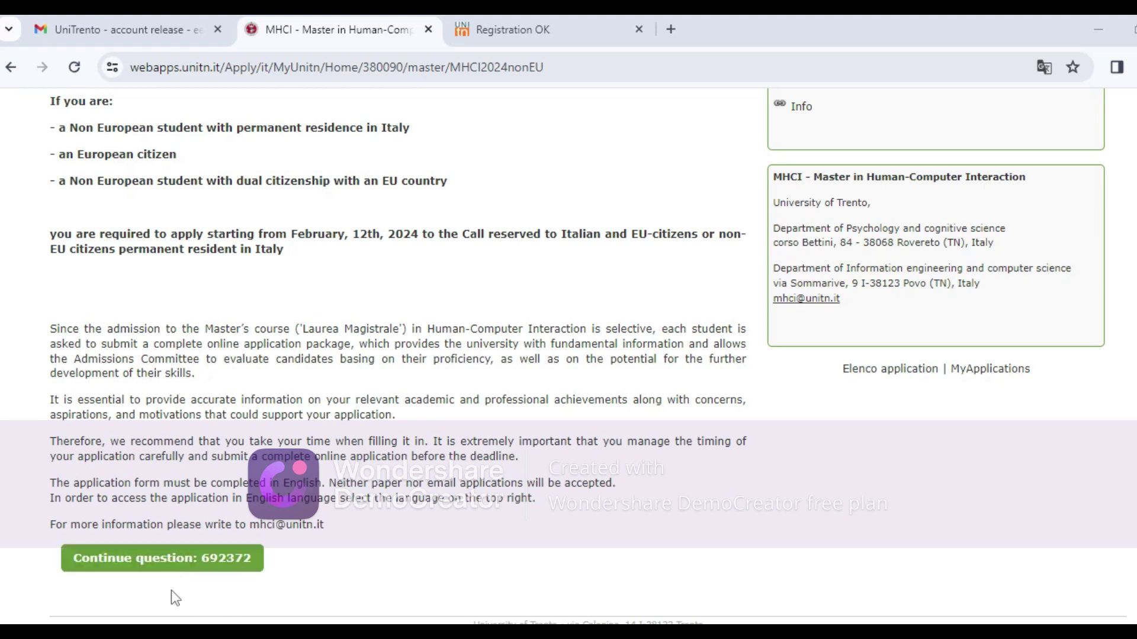
{"action": "left_click", "coordinate": [194, 559]}
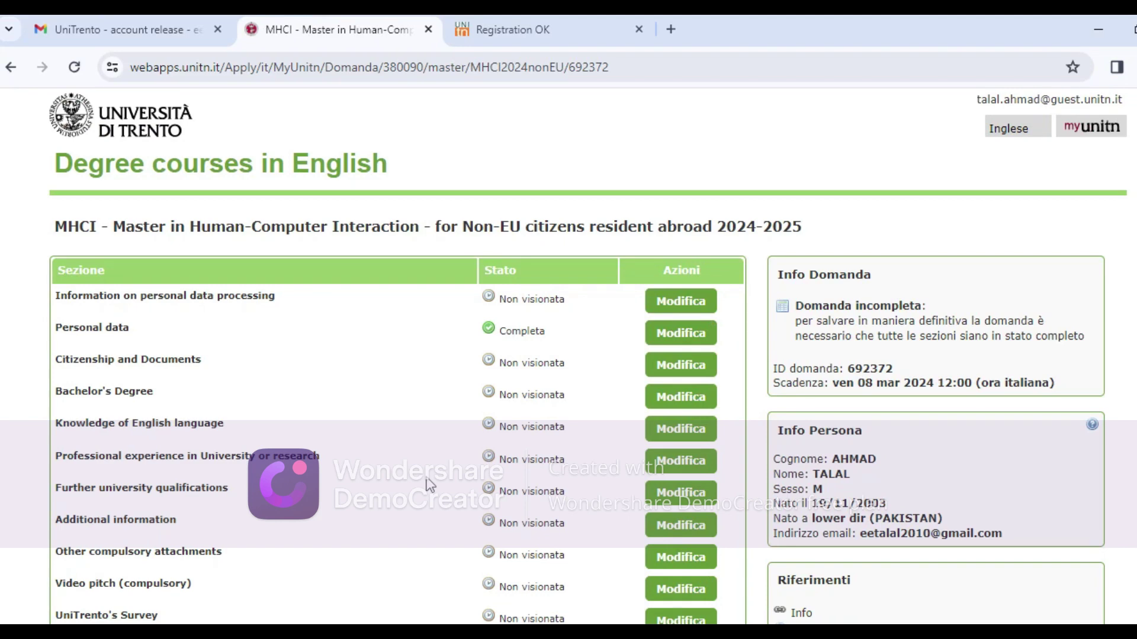
Open the Information on personal data processing section, tick the Information Note acknowledgement, and translate the page to English.
{"action": "scroll", "coordinate": [807, 279], "scroll_direction": "down", "scroll_amount": 2}
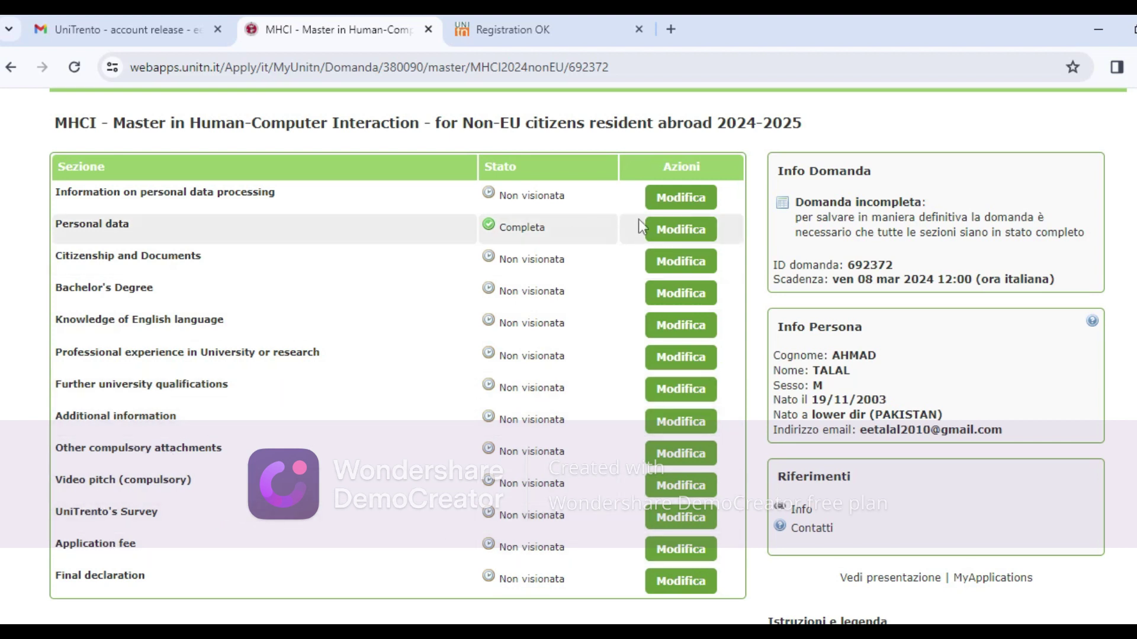
{"action": "left_click", "coordinate": [680, 202]}
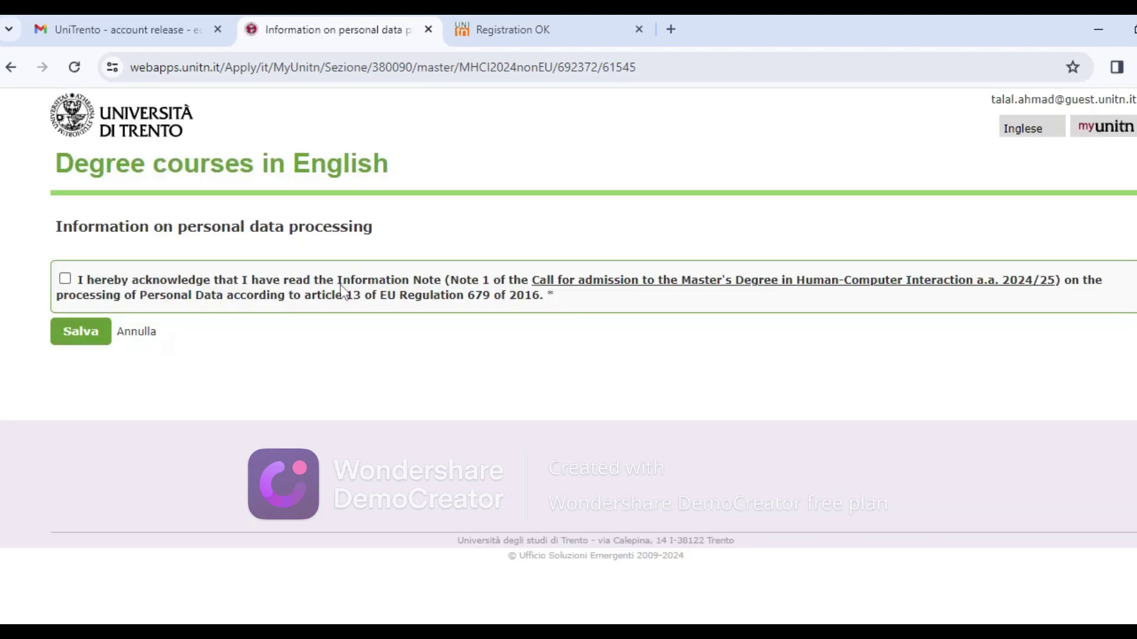
{"action": "left_click", "coordinate": [66, 280]}
{"action": "right_click", "coordinate": [125, 399]}
{"action": "scroll", "coordinate": [170, 328], "scroll_direction": "down", "scroll_amount": 1}
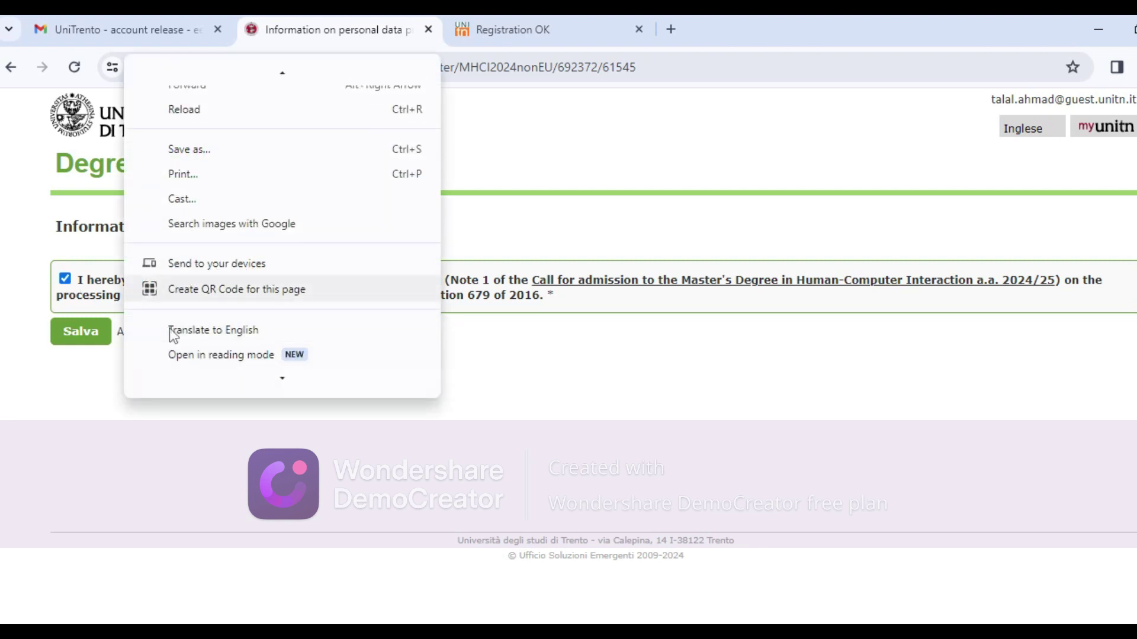
{"action": "left_click", "coordinate": [193, 326]}
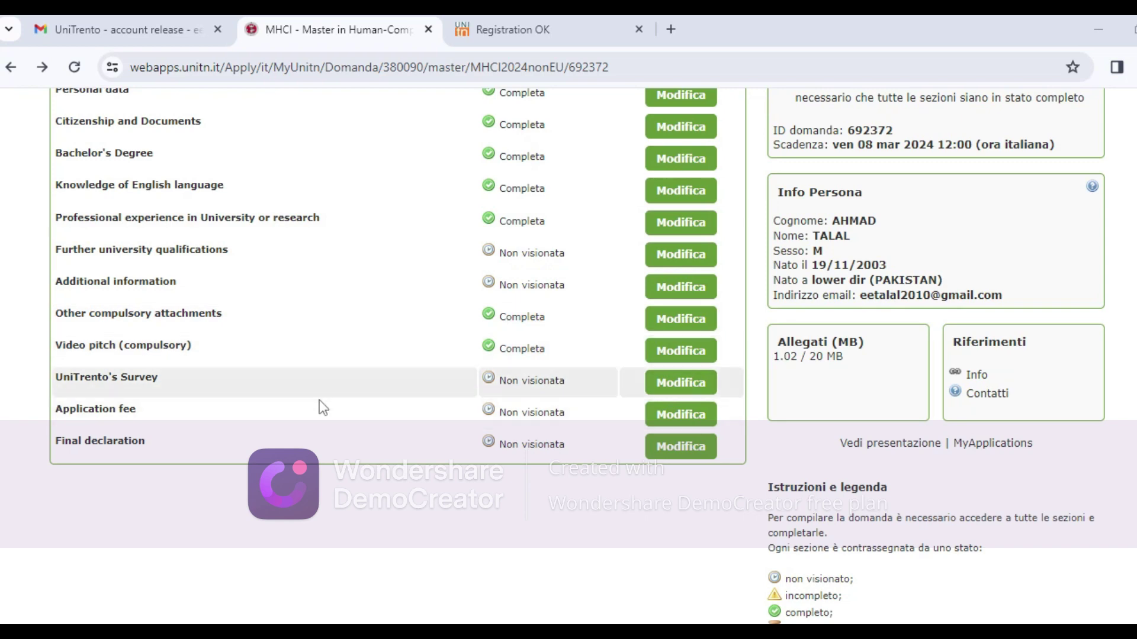
Open the Application fee section and translate its payment instructions and summary to English.
{"action": "left_click", "coordinate": [676, 414]}
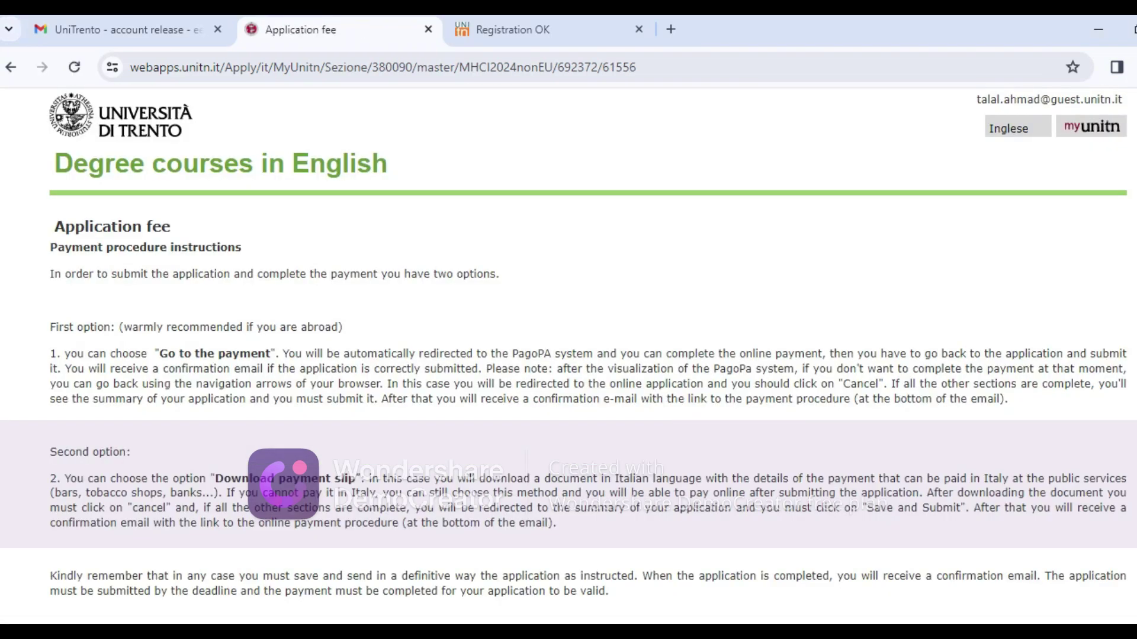
{"action": "scroll", "coordinate": [588, 355], "scroll_direction": "down", "scroll_amount": 5}
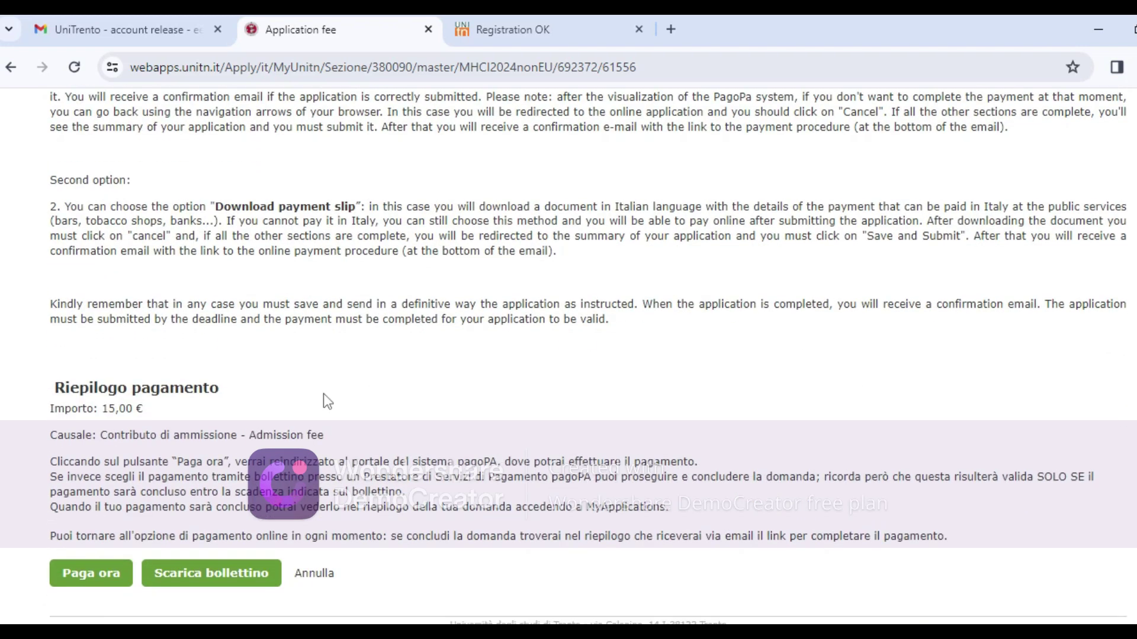
{"action": "right_click", "coordinate": [148, 571]}
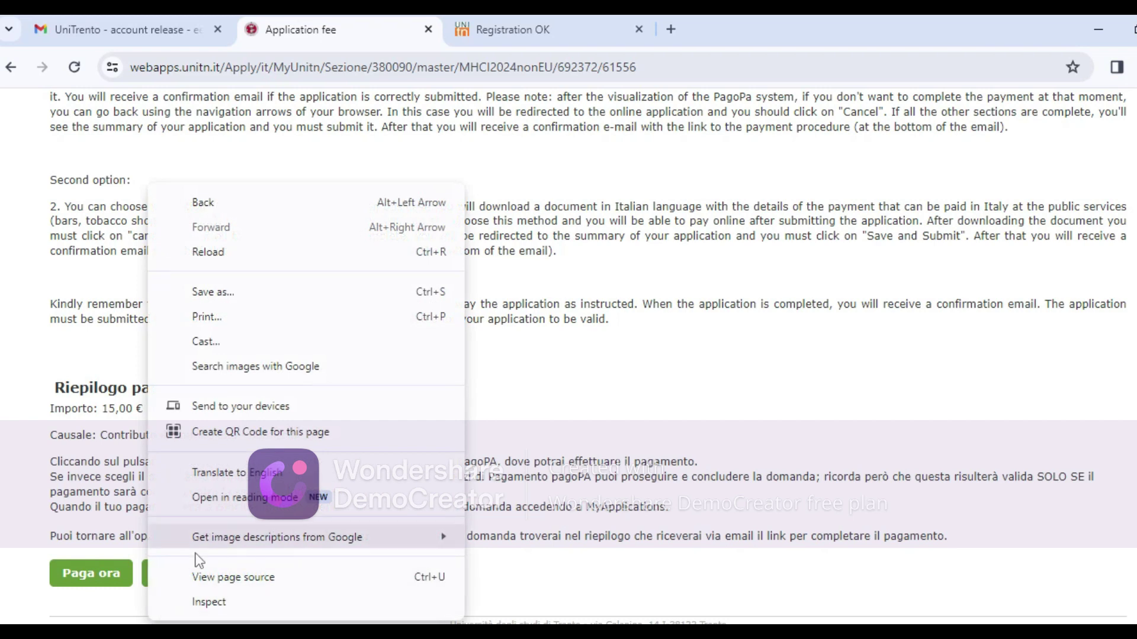
{"action": "left_click", "coordinate": [228, 472]}
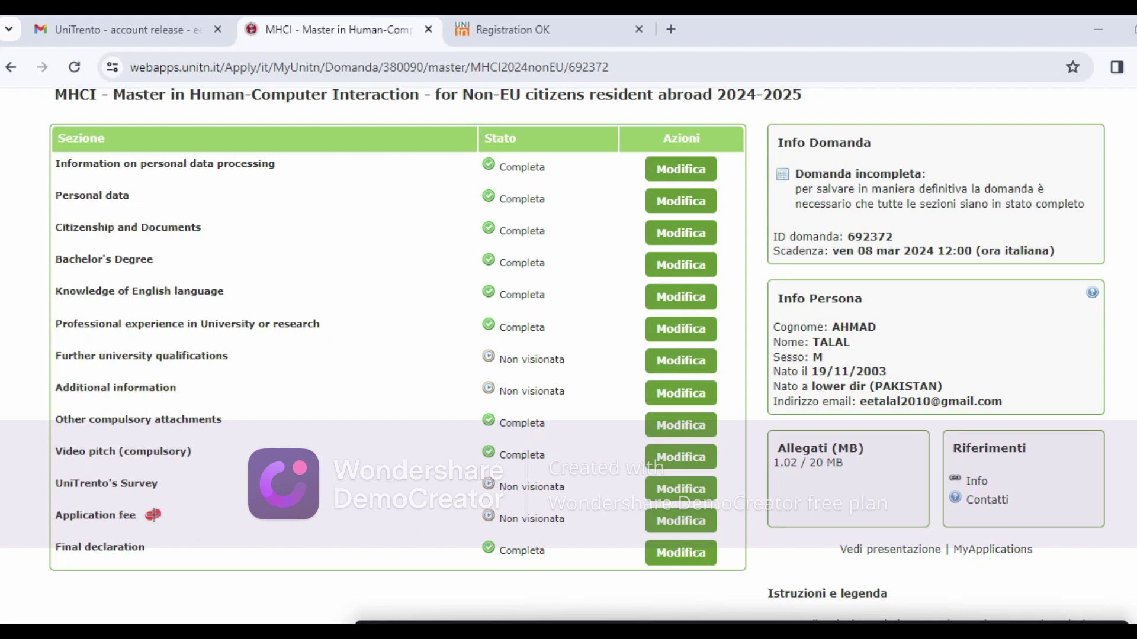
{"action": "left_click_drag", "start_coordinate": [149, 517], "coordinate": [192, 476]}
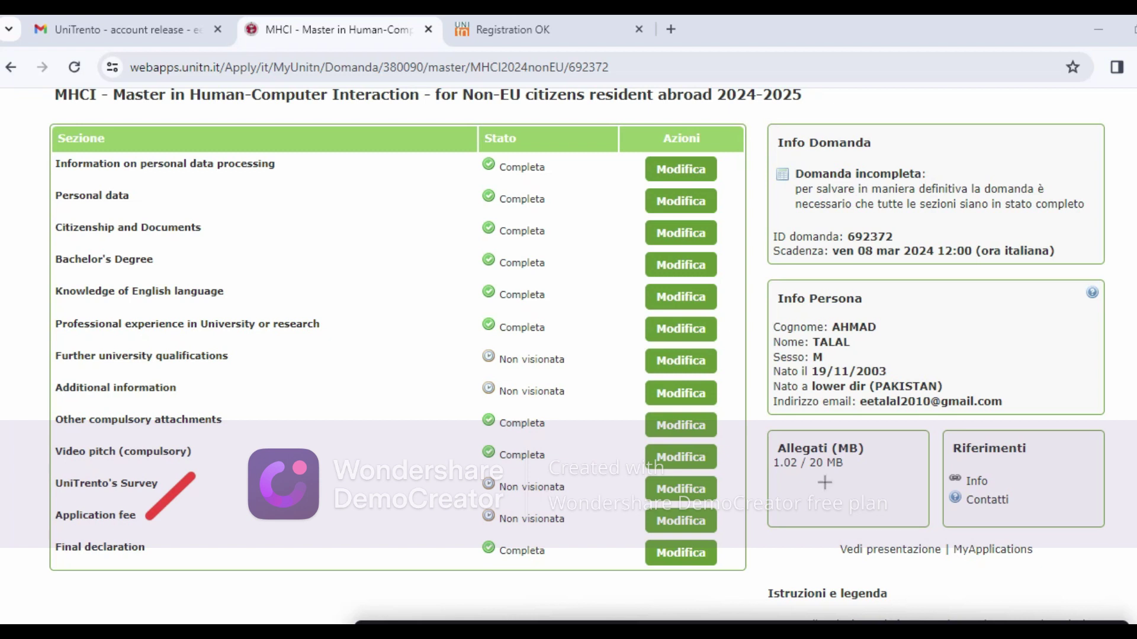